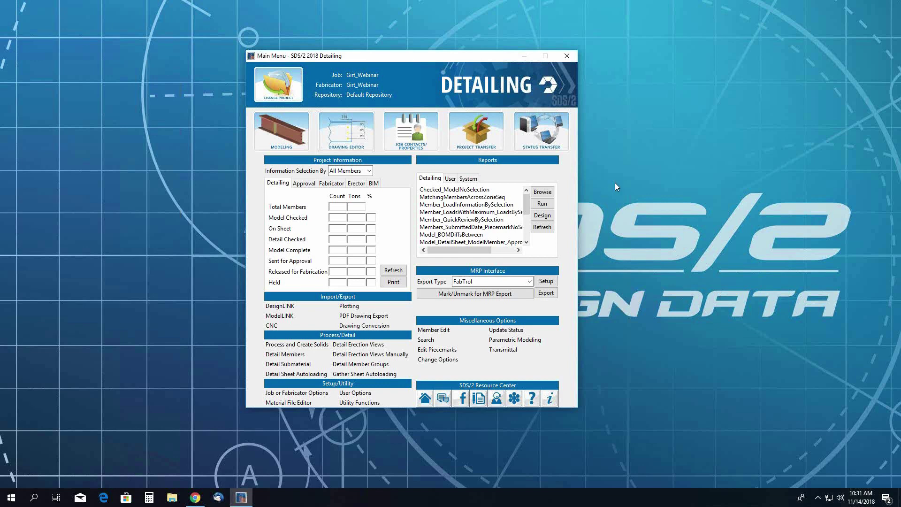
# Enter Modeling and load the 15-0 erection view showing the grid and columns.
pyautogui.click(278, 138)
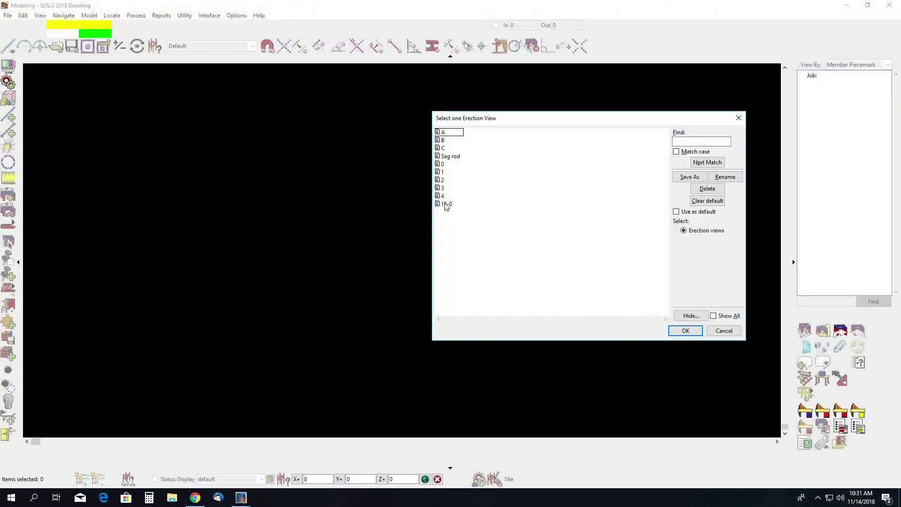
pyautogui.doubleClick(446, 203)
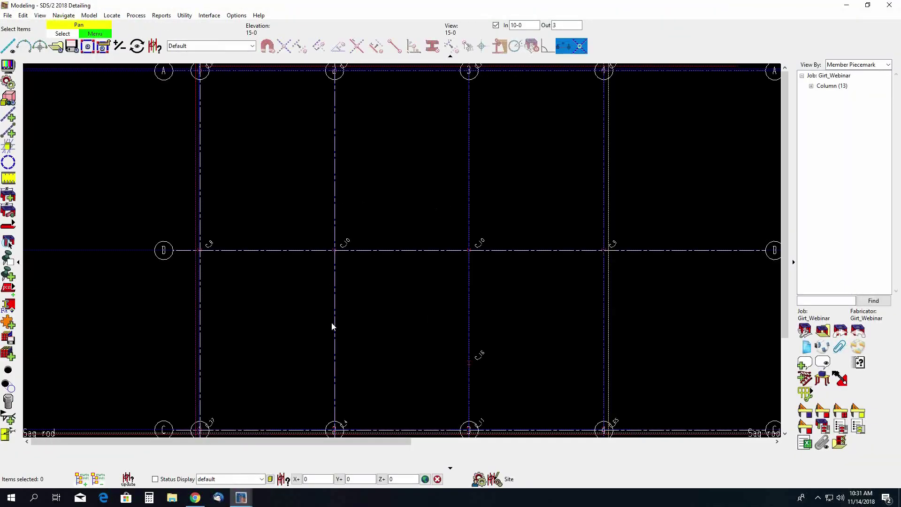
pyautogui.scroll(-5, 331, 323)
pyautogui.scroll(1, 311, 295)
pyautogui.scroll(3, 247, 324)
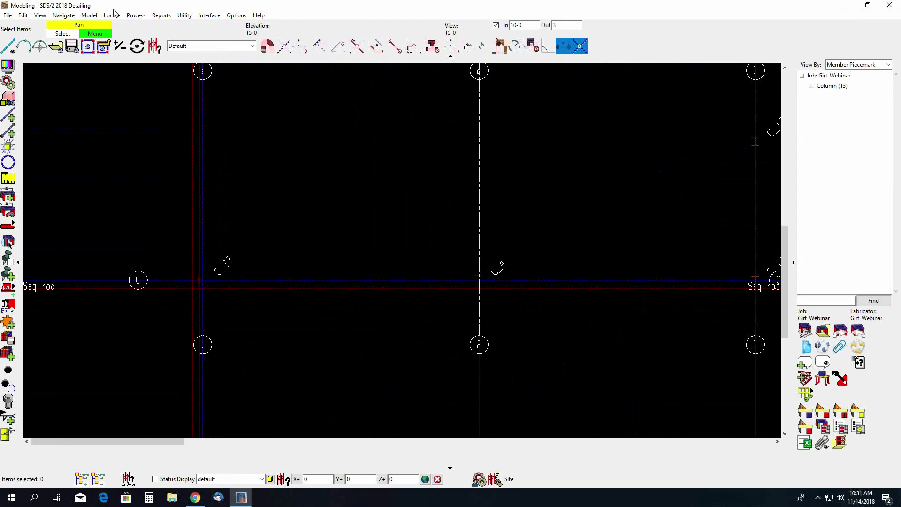
pyautogui.click(92, 16)
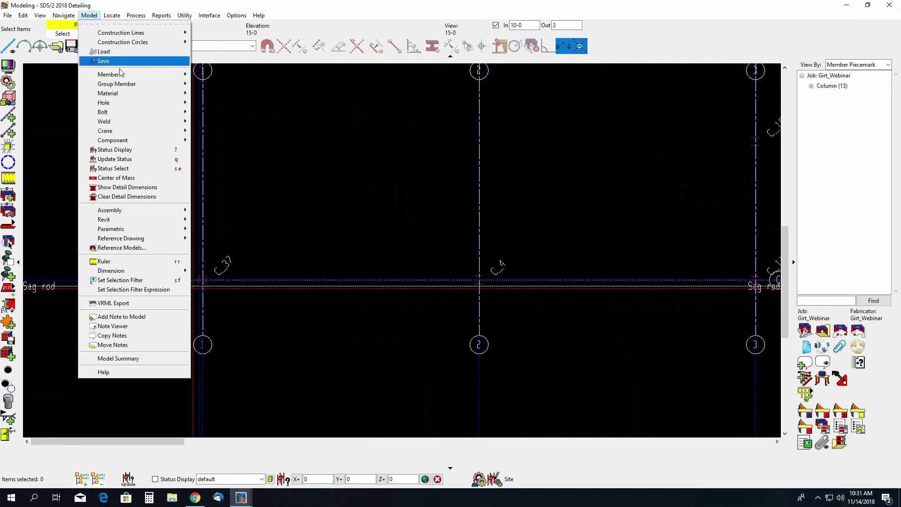
# Add a member through Prompt for member type, choosing Custom Girt as the type.
pyautogui.moveTo(124, 75)
pyautogui.moveTo(251, 96)
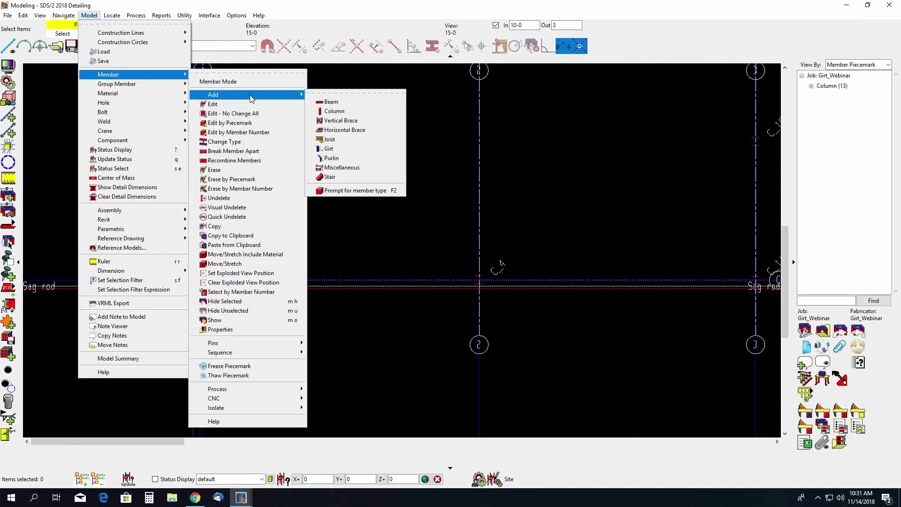
pyautogui.click(385, 191)
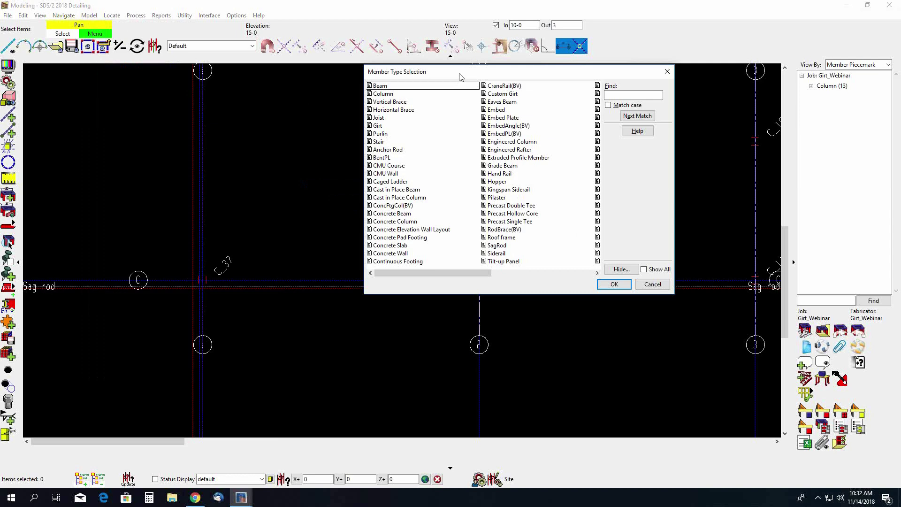
pyautogui.click(511, 95)
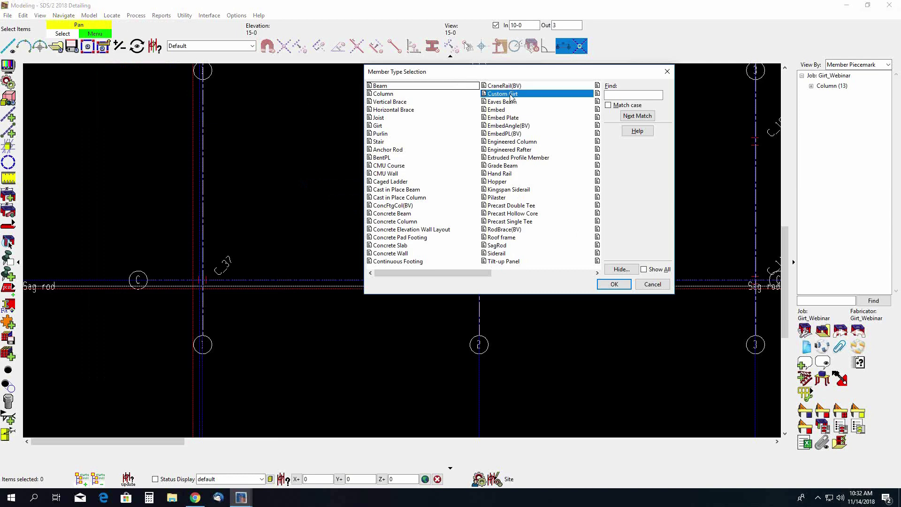
pyautogui.click(381, 127)
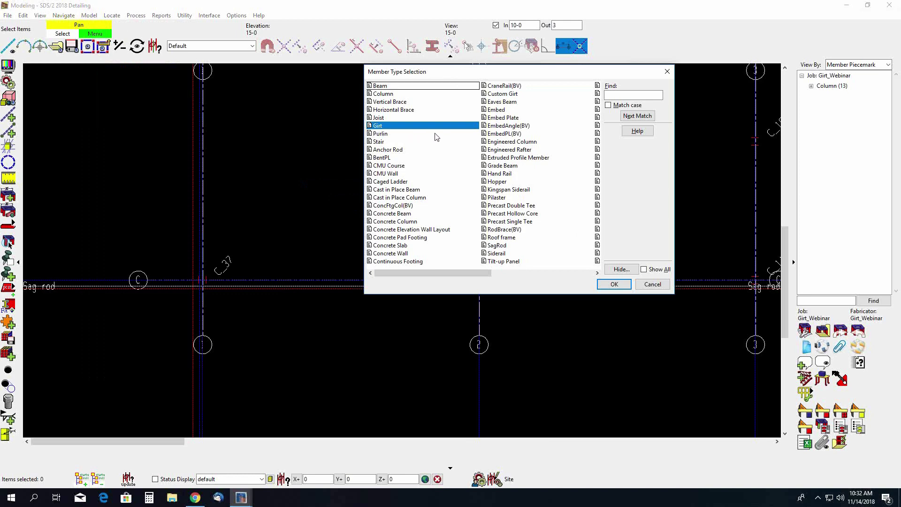
pyautogui.click(515, 95)
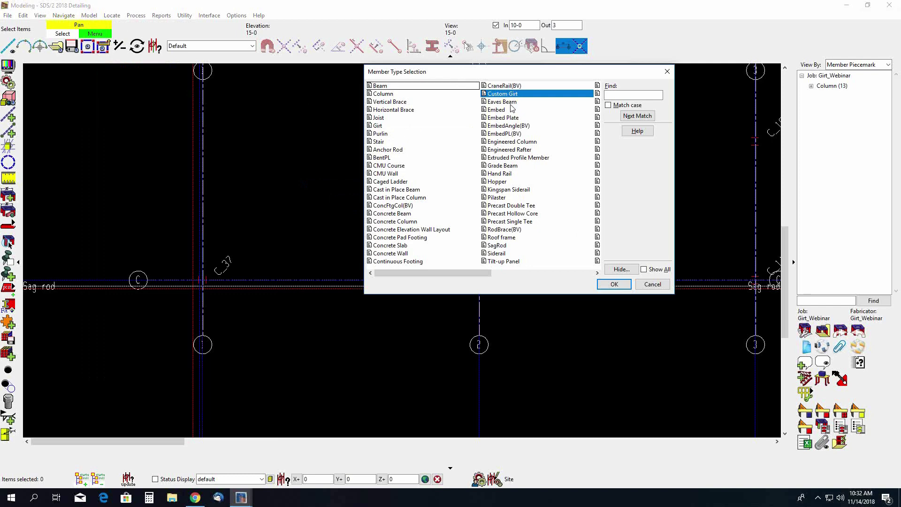
pyautogui.click(613, 284)
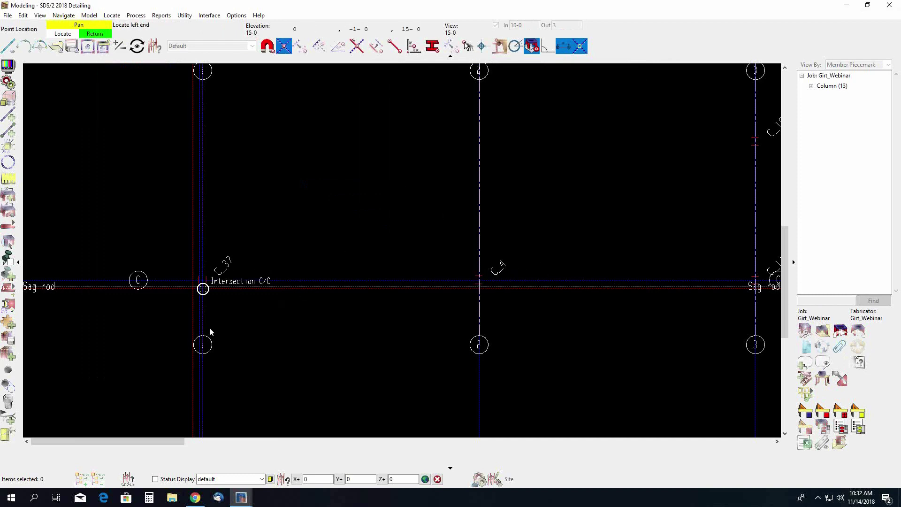
# Locate the girt's ends on line C at grid 1 and grid 2, creating member 134.
pyautogui.scroll(2, 188, 319)
pyautogui.scroll(2, 187, 321)
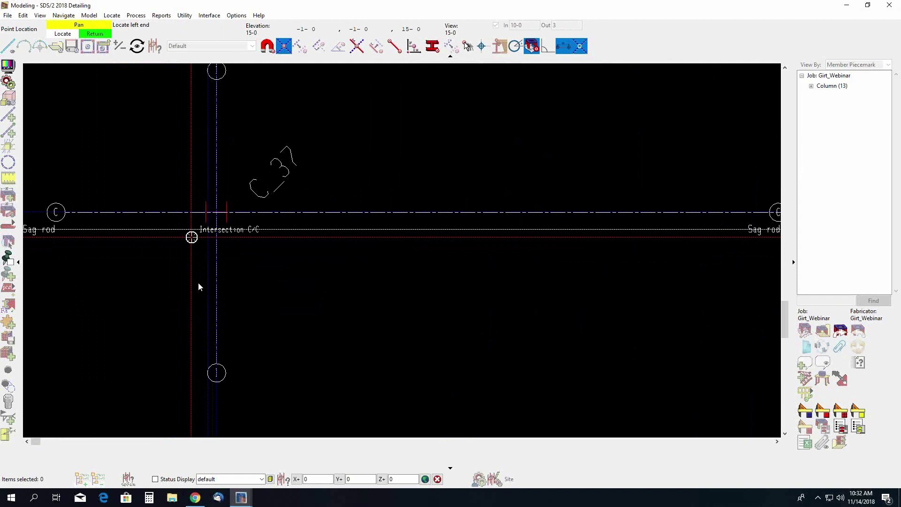
pyautogui.click(191, 238)
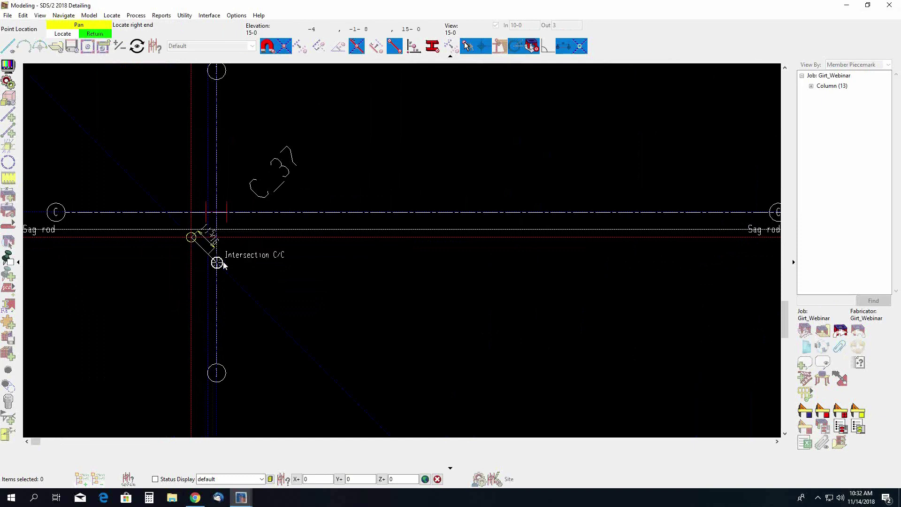
pyautogui.scroll(-1, 217, 262)
pyautogui.scroll(-2, 217, 263)
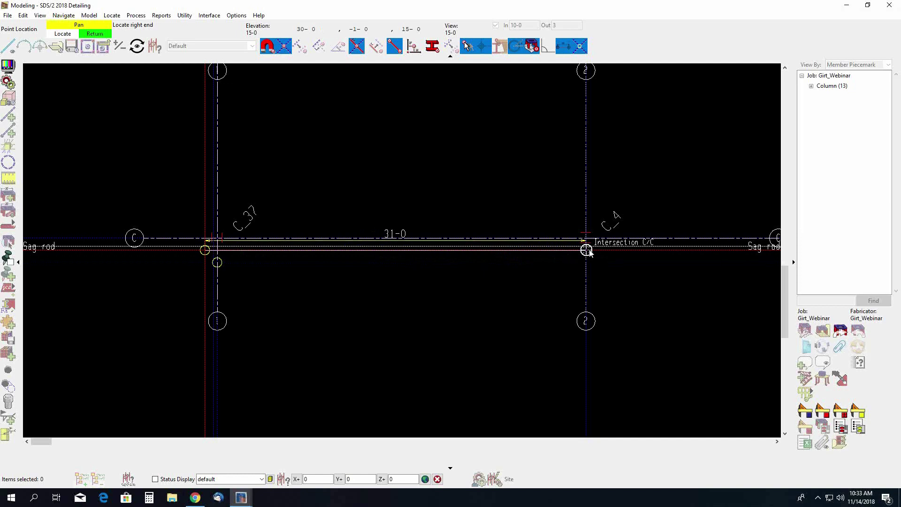
pyautogui.click(588, 250)
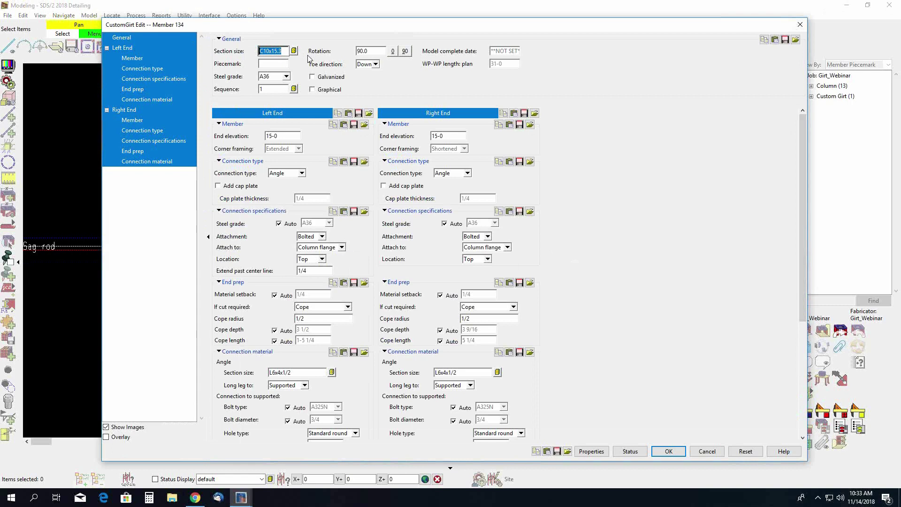
# Enter c8x11.5 as member 134's section size.
pyautogui.write('c8x11.5')
pyautogui.click(302, 174)
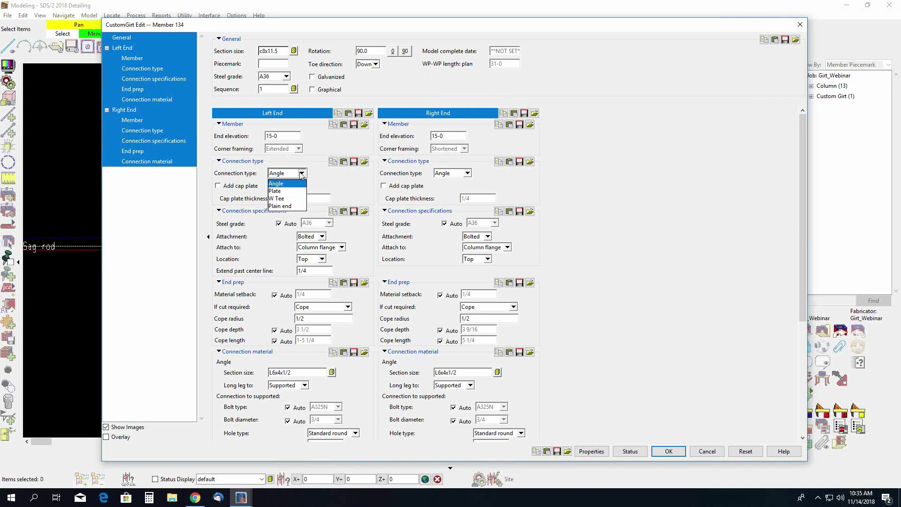
pyautogui.click(340, 179)
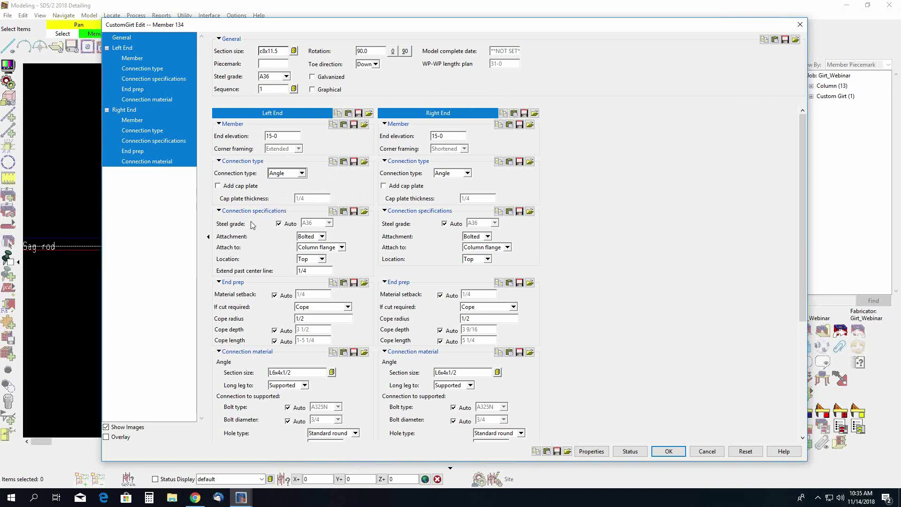
pyautogui.click(322, 236)
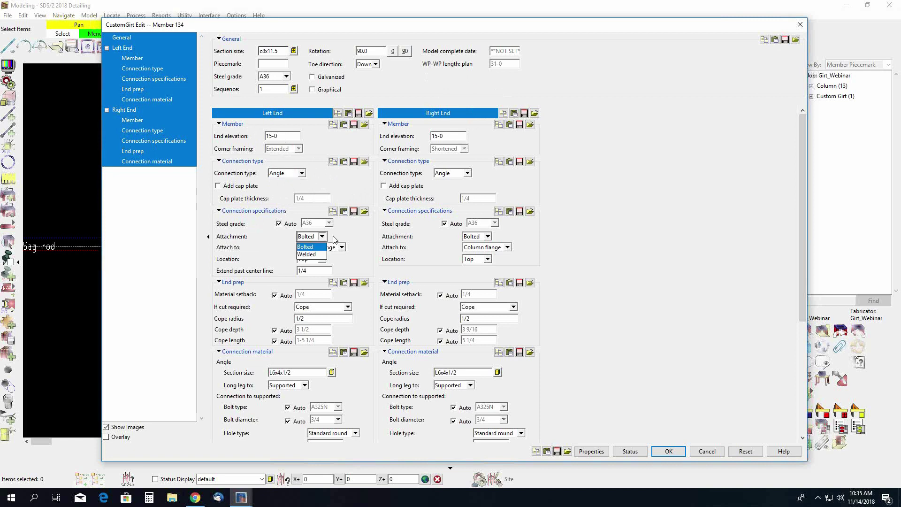
pyautogui.click(349, 240)
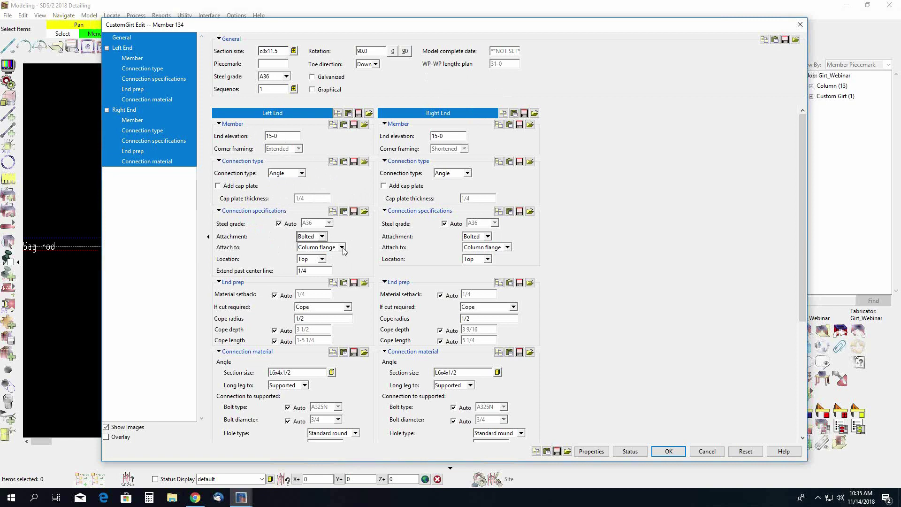
pyautogui.click(343, 248)
pyautogui.click(371, 247)
pyautogui.click(322, 261)
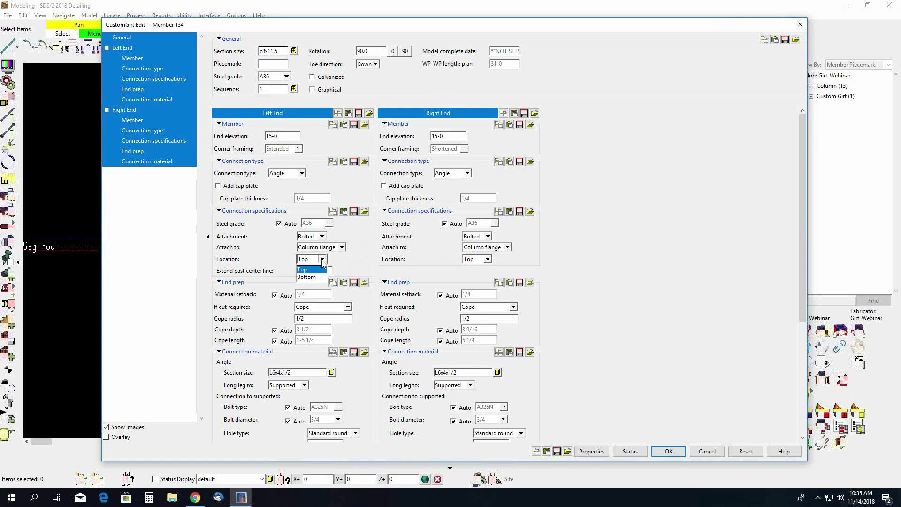
pyautogui.click(358, 264)
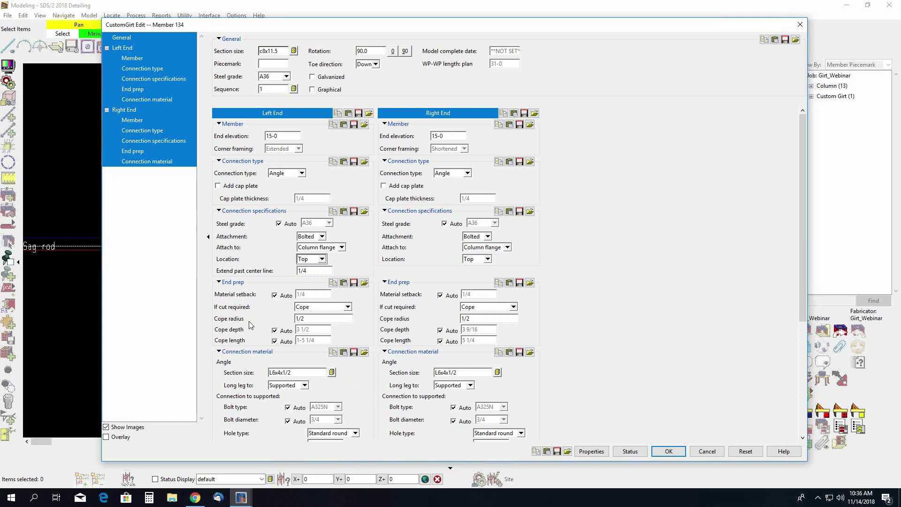
pyautogui.click(348, 308)
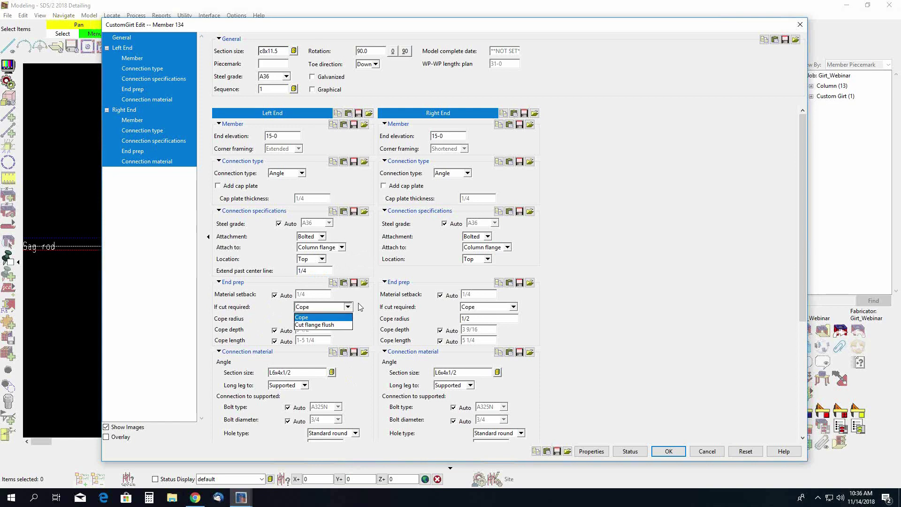
pyautogui.click(361, 307)
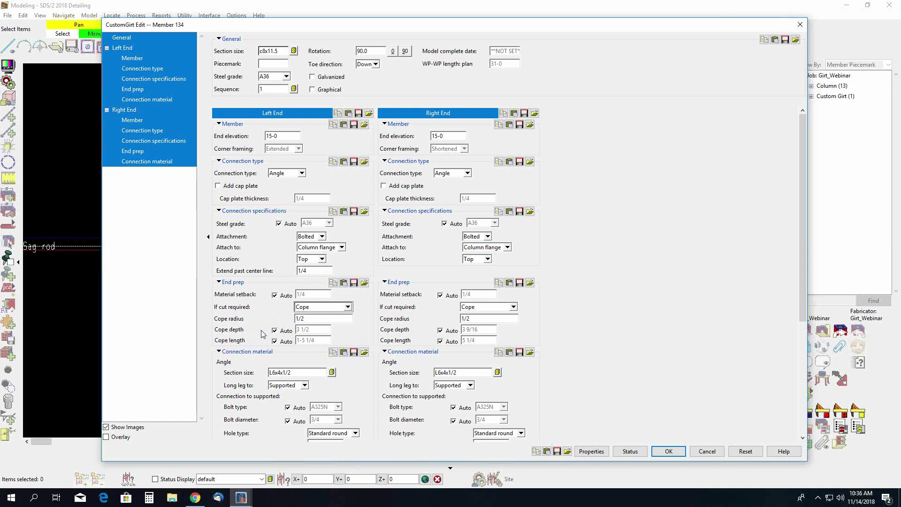
pyautogui.click(348, 307)
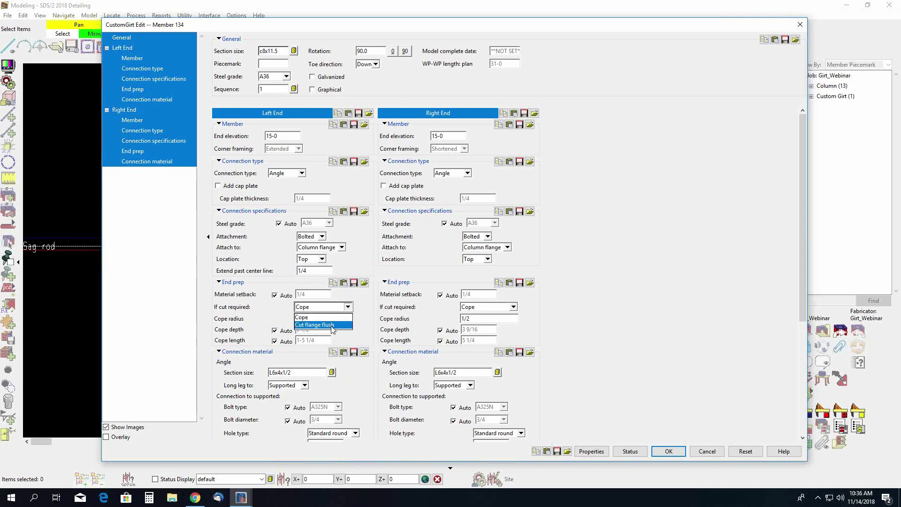
pyautogui.click(332, 327)
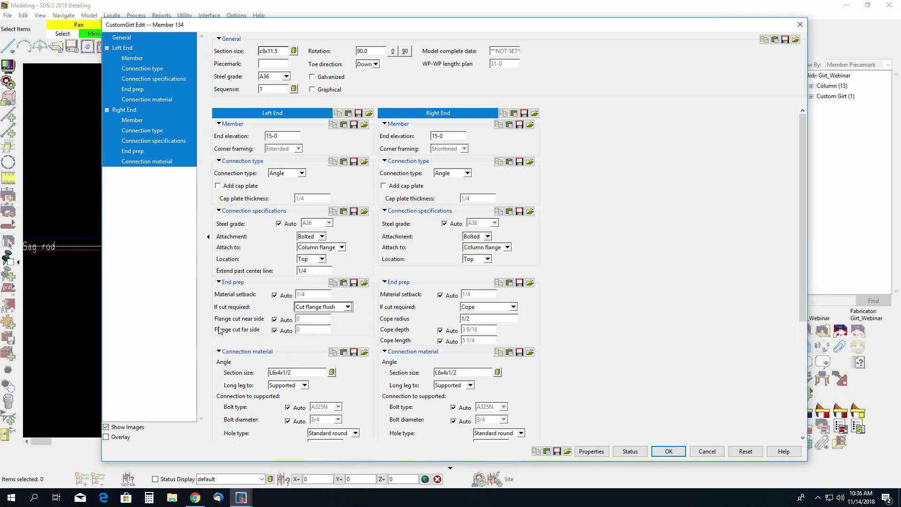
pyautogui.click(348, 307)
pyautogui.click(322, 318)
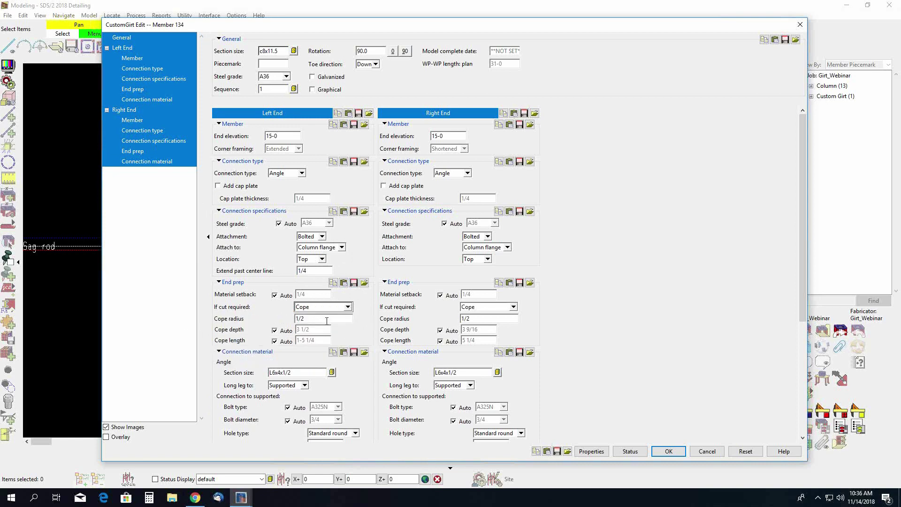
pyautogui.scroll(-3, 319, 334)
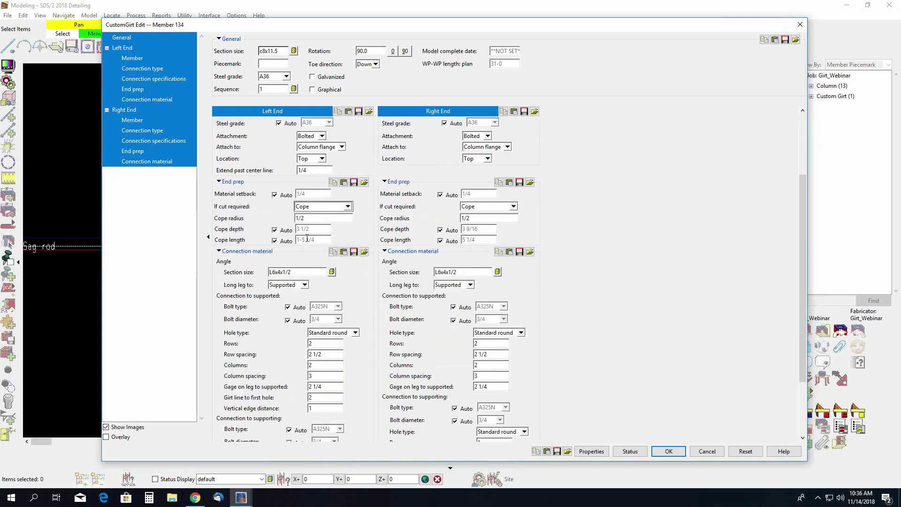
# Accept the C8x11.5 girt with rotation 90, coped ends and L6x4x1/2 bolted angles.
pyautogui.scroll(-3, 307, 240)
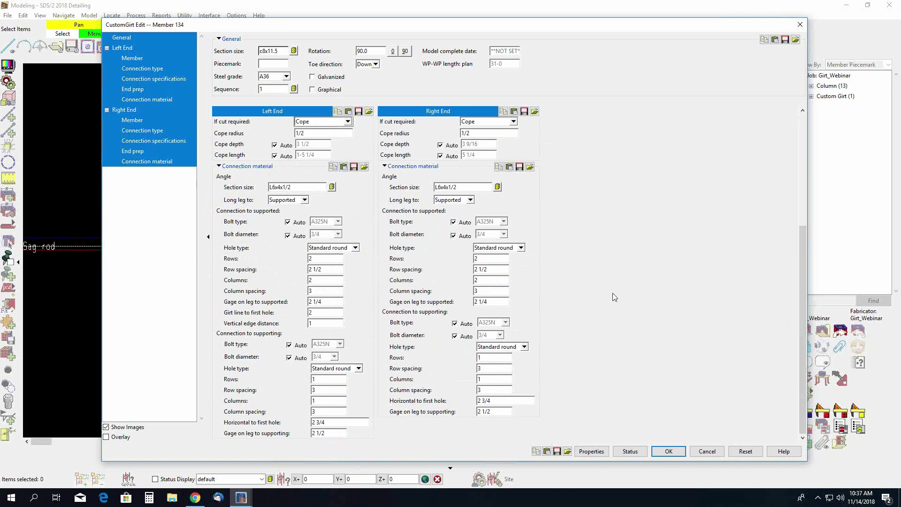
pyautogui.click(668, 452)
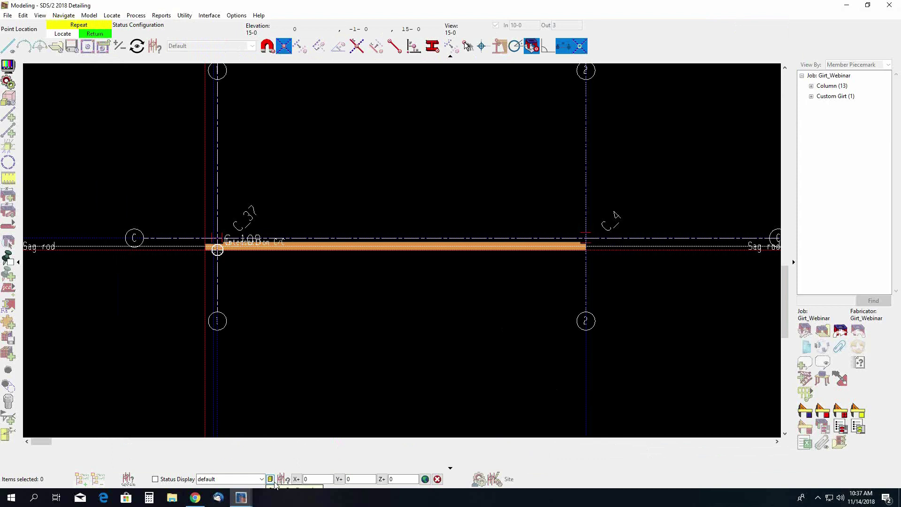
# Set the second girt's left end at the grid 2 / line C intersection.
pyautogui.scroll(-1, 190, 291)
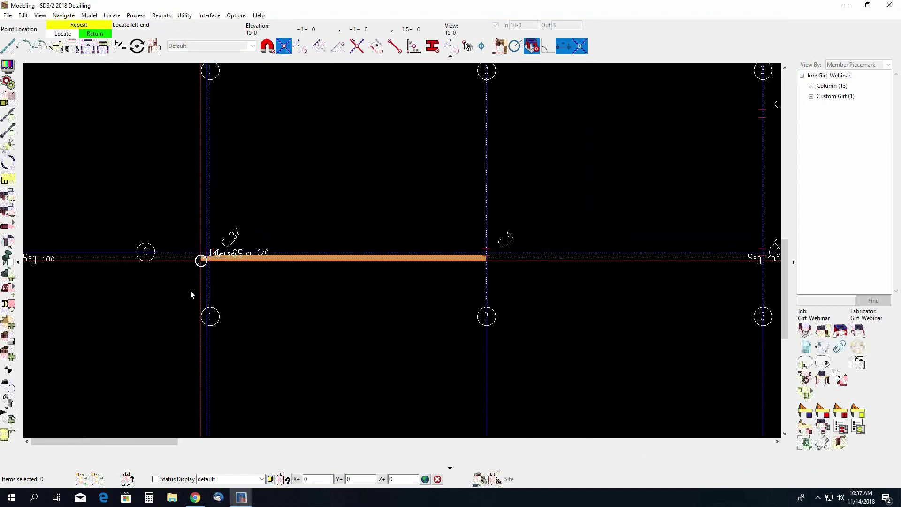
pyautogui.scroll(-1, 191, 294)
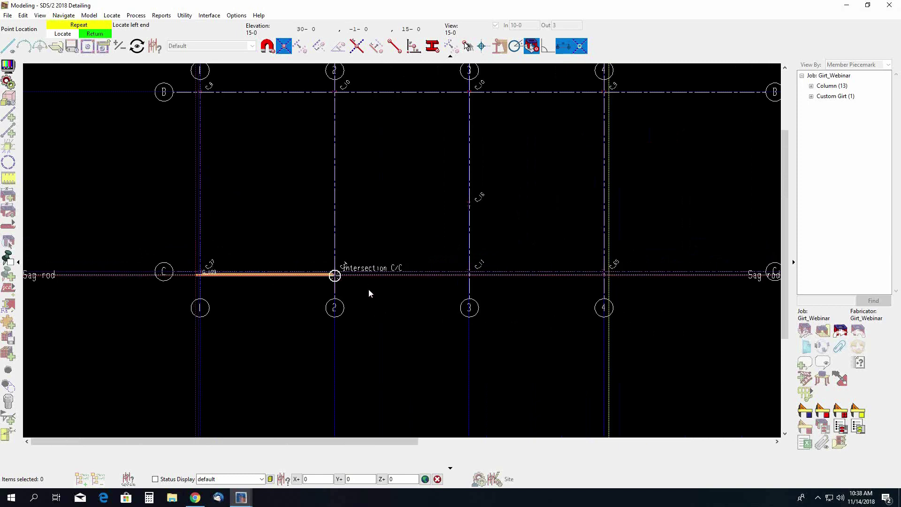
pyautogui.scroll(2, 368, 291)
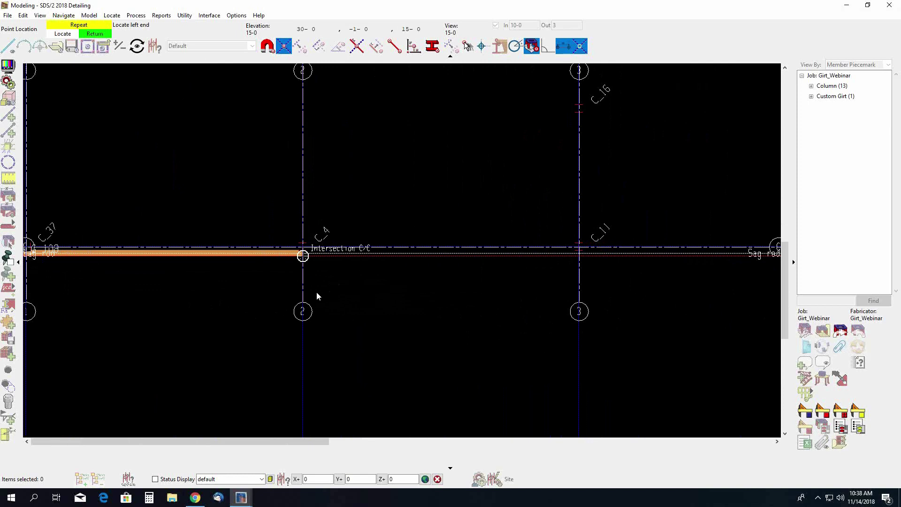
pyautogui.scroll(2, 304, 257)
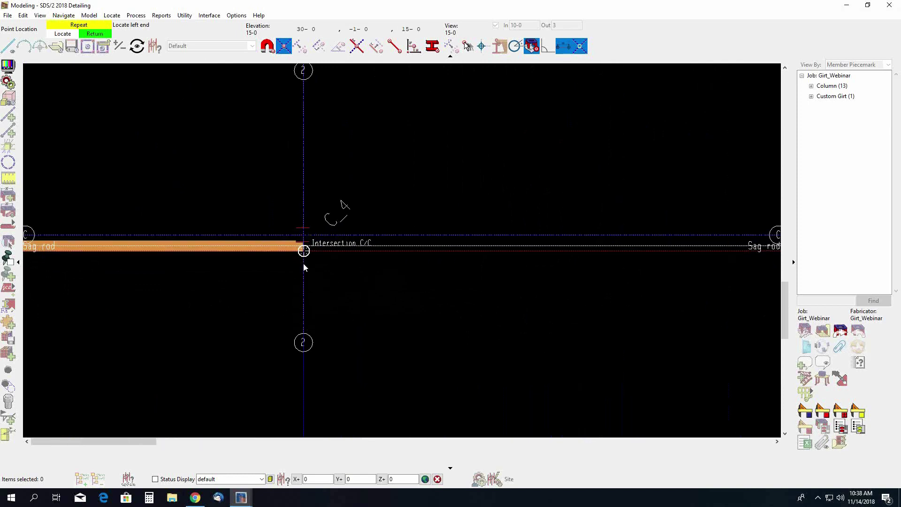
pyautogui.click(304, 253)
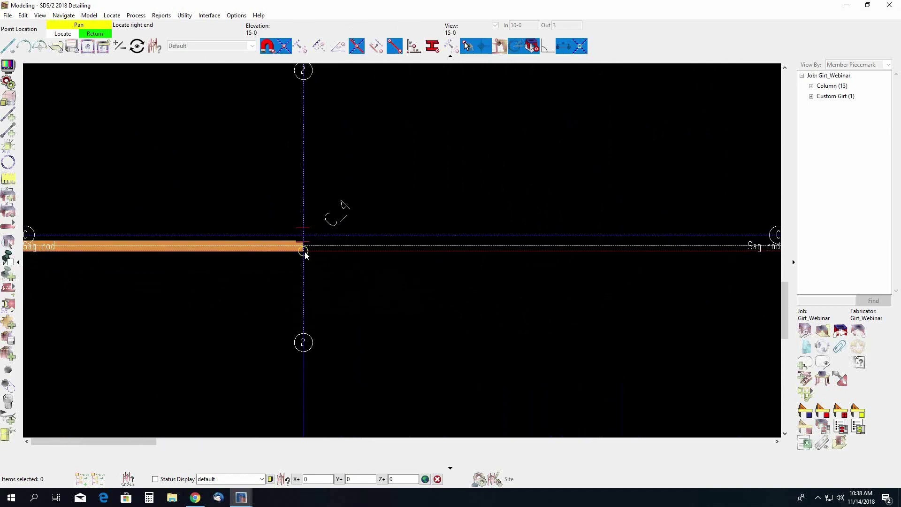
# Set the girt's right end at grid 3 on line C, creating 30-0 member 135.
pyautogui.scroll(-3, 304, 242)
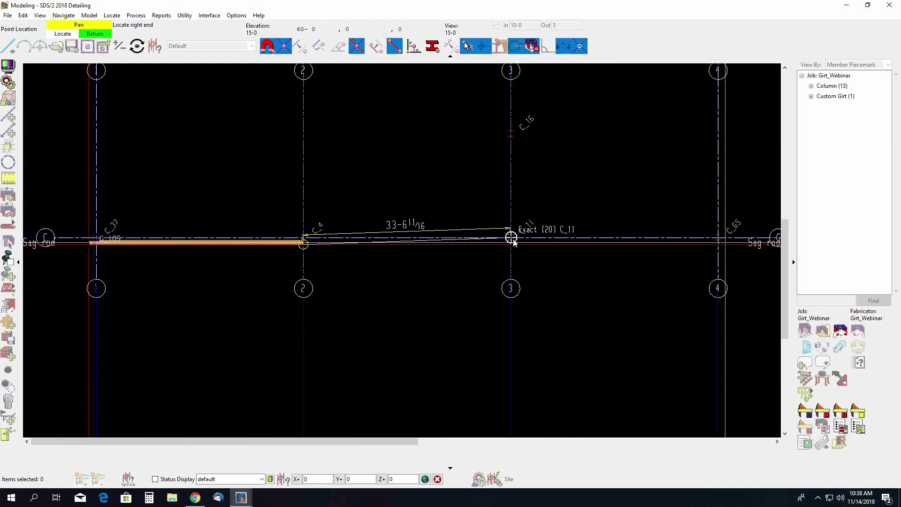
pyautogui.scroll(2, 510, 245)
pyautogui.scroll(2, 512, 246)
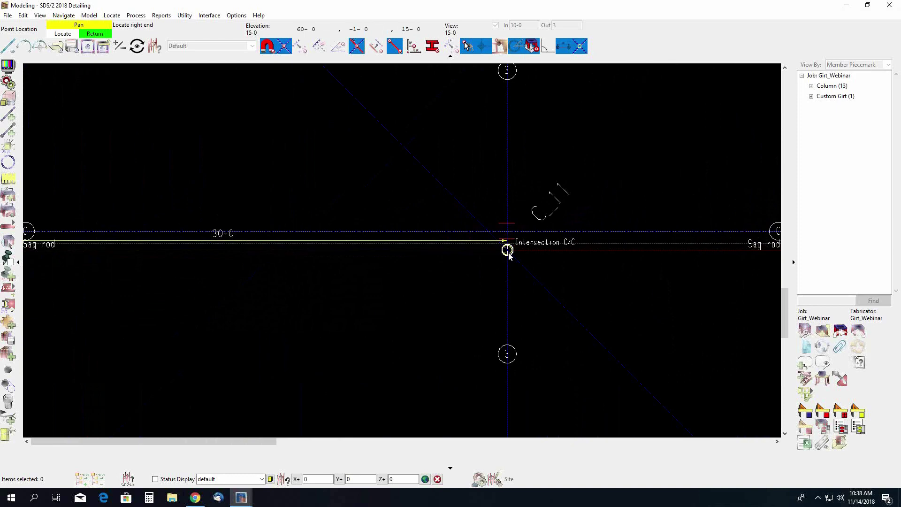
pyautogui.click(508, 252)
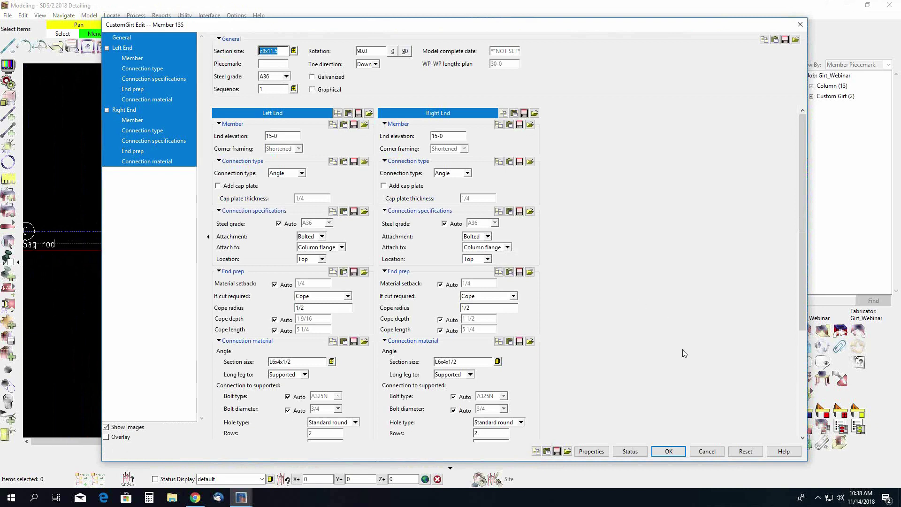
# Keep member 135's default C8x11.5 settings and zoom back to grid 3 / line C.
pyautogui.click(668, 451)
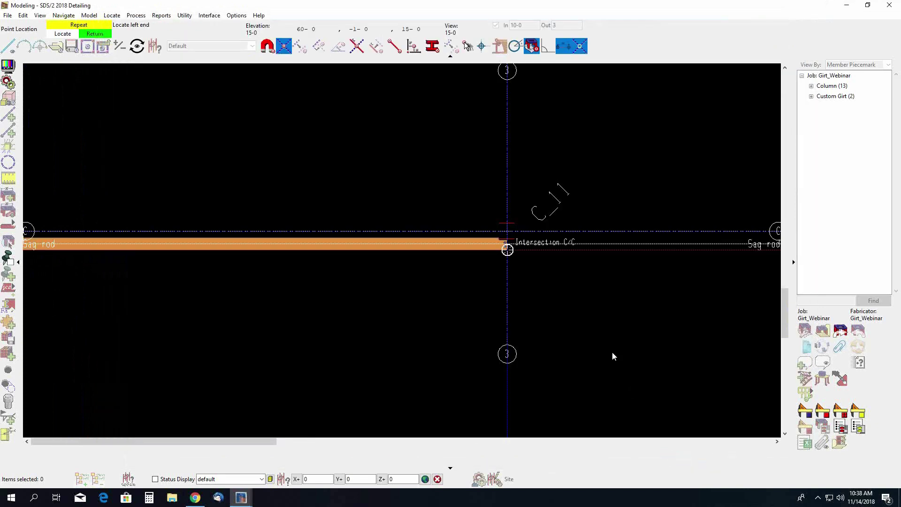
pyautogui.scroll(-3, 240, 234)
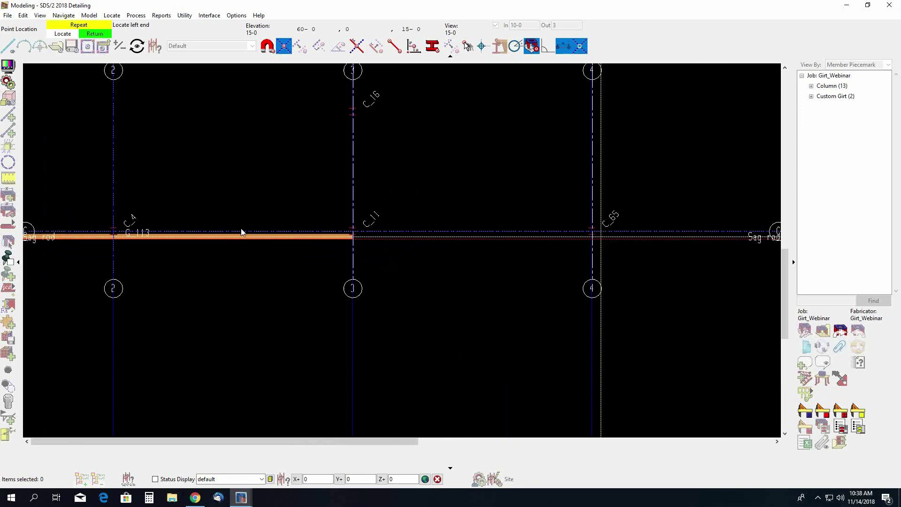
pyautogui.scroll(3, 337, 234)
pyautogui.scroll(1, 354, 233)
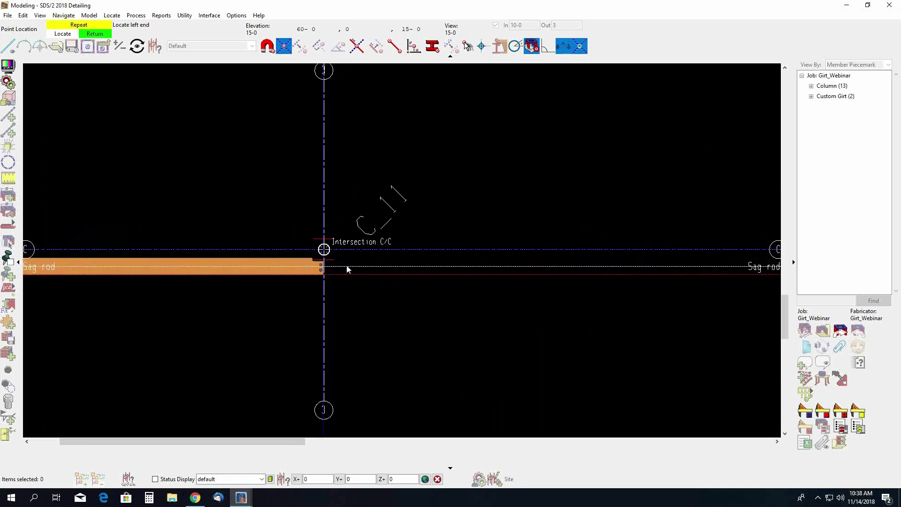
# Place 31-1 girt member 136 from grid 3 to grid 4 on line C with defaults.
pyautogui.click(325, 277)
pyautogui.scroll(-1, 324, 275)
pyautogui.scroll(-1, 311, 262)
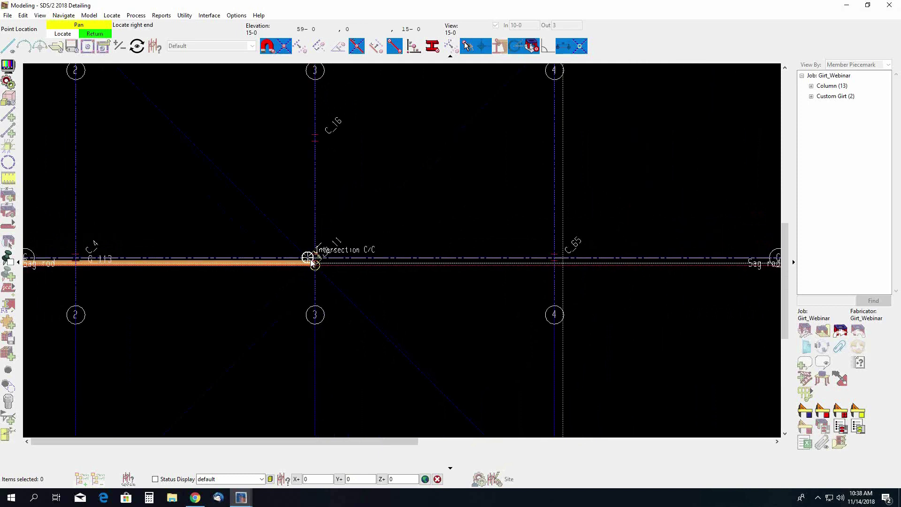
pyautogui.scroll(-1, 312, 262)
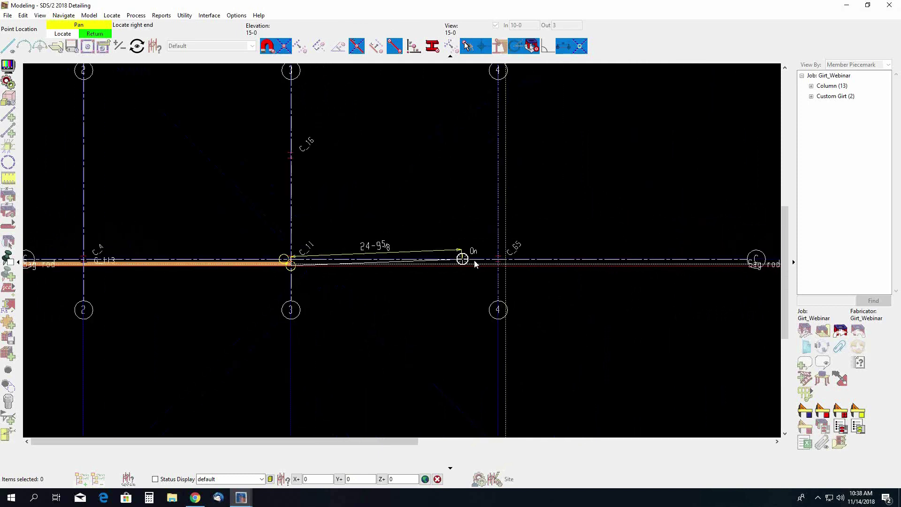
pyautogui.scroll(3, 483, 263)
pyautogui.scroll(2, 518, 276)
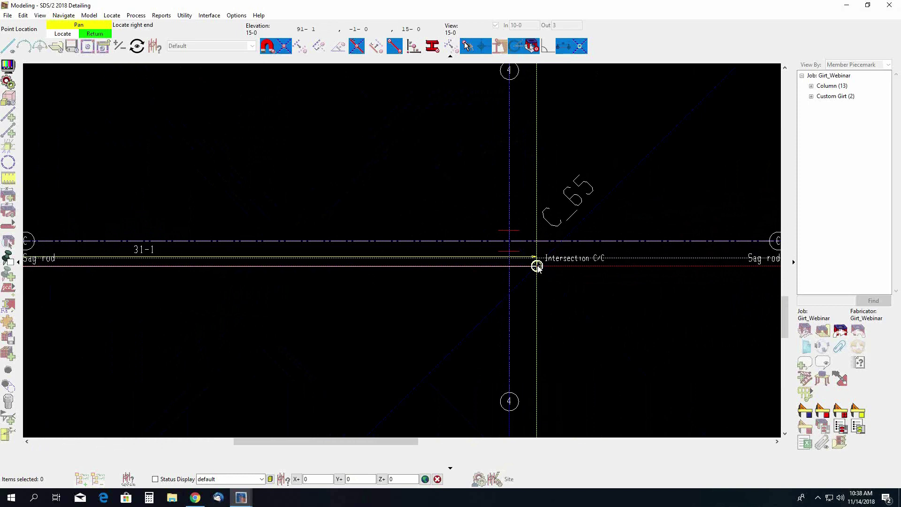
pyautogui.click(537, 266)
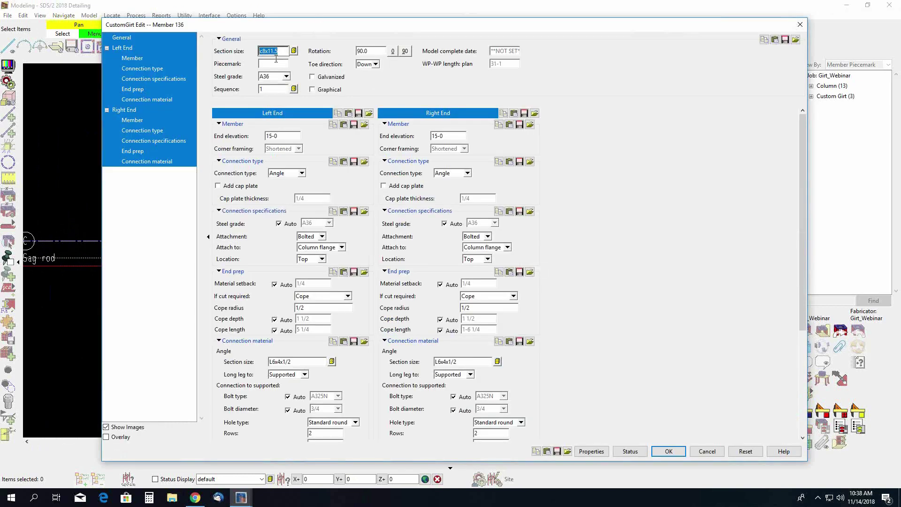
pyautogui.click(670, 454)
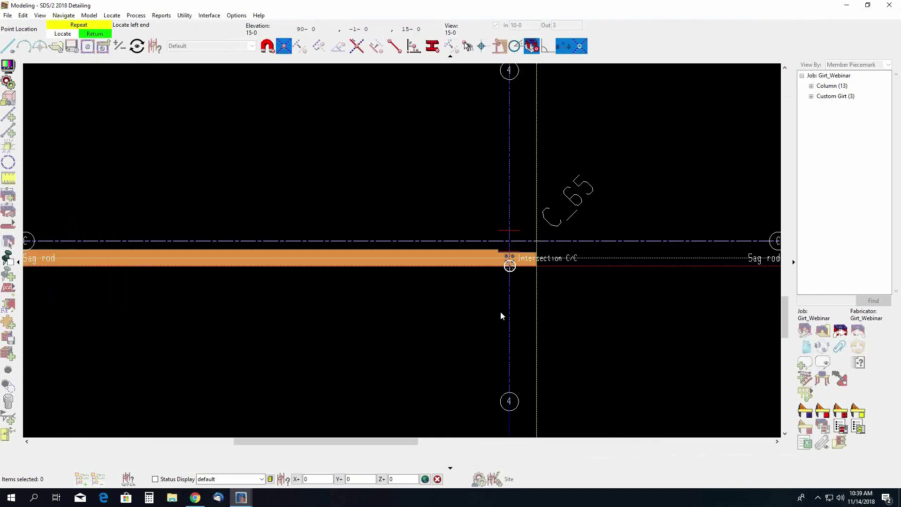
# Stop adding girts, view the grid-4 connection in 3D, and open member 136's settings.
pyautogui.rightClick(504, 293)
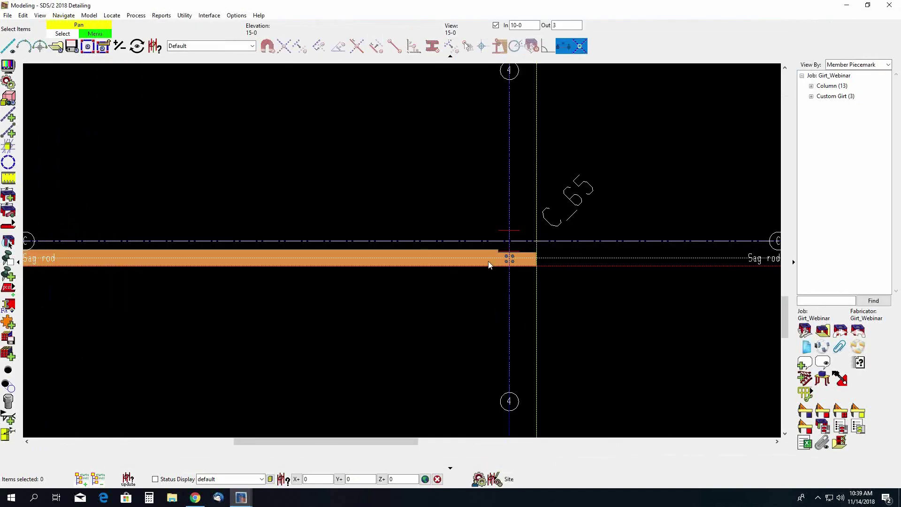
pyautogui.scroll(5, 489, 264)
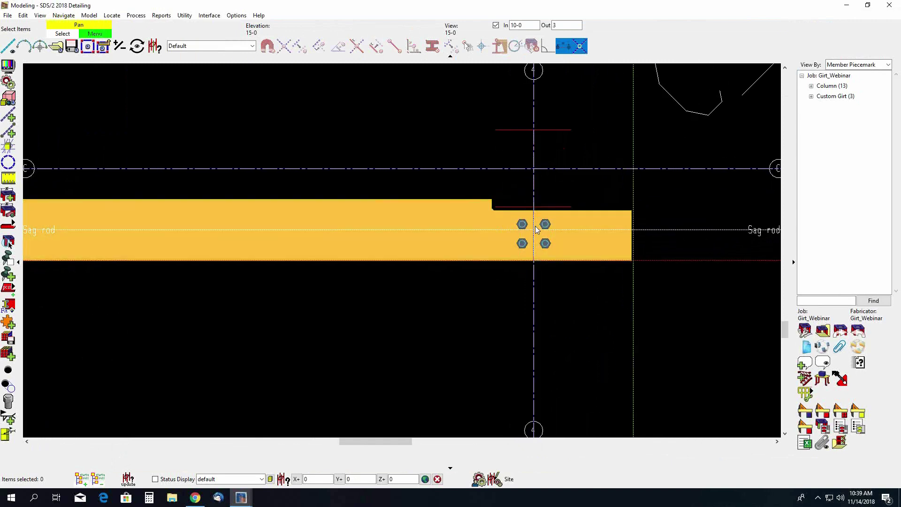
pyautogui.moveTo(537, 229)
pyautogui.mouseDown(button='middle')
pyautogui.moveTo(502, 103)
pyautogui.moveTo(469, 81)
pyautogui.moveTo(497, 125)
pyautogui.mouseUp(button='middle')
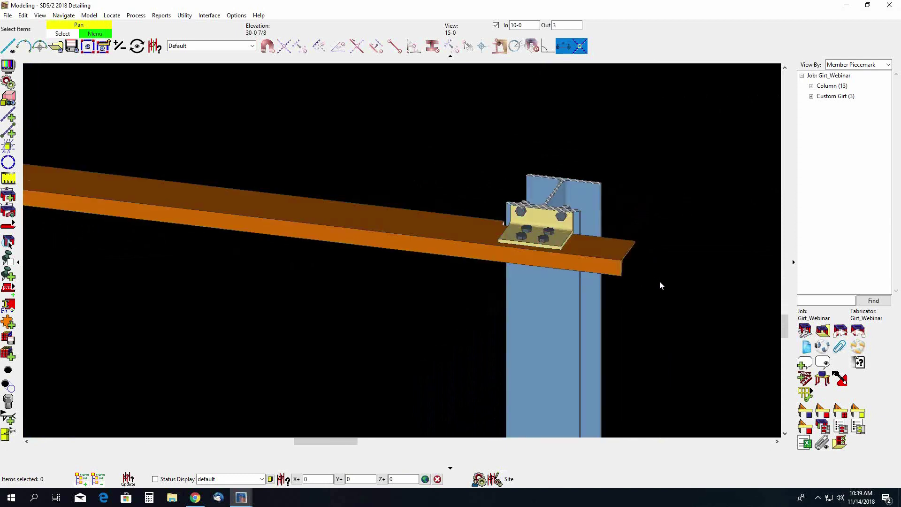
pyautogui.scroll(2, 626, 258)
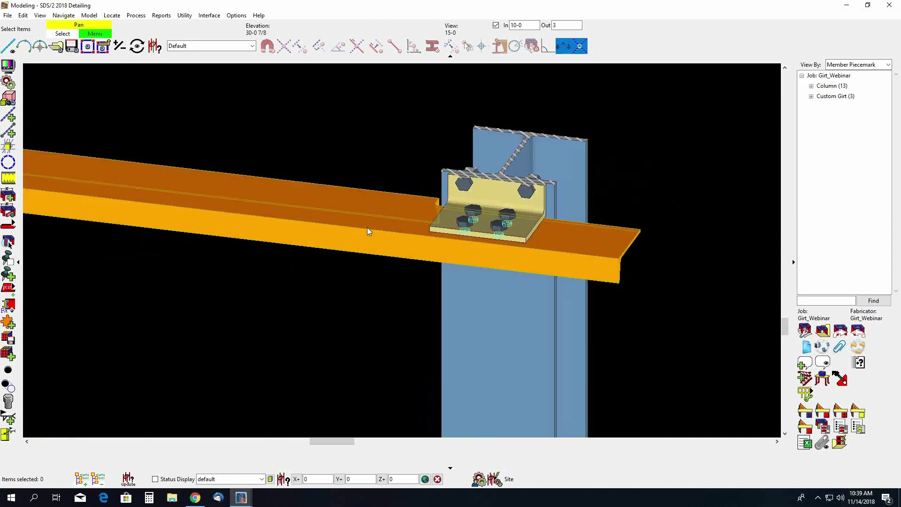
pyautogui.doubleClick(367, 227)
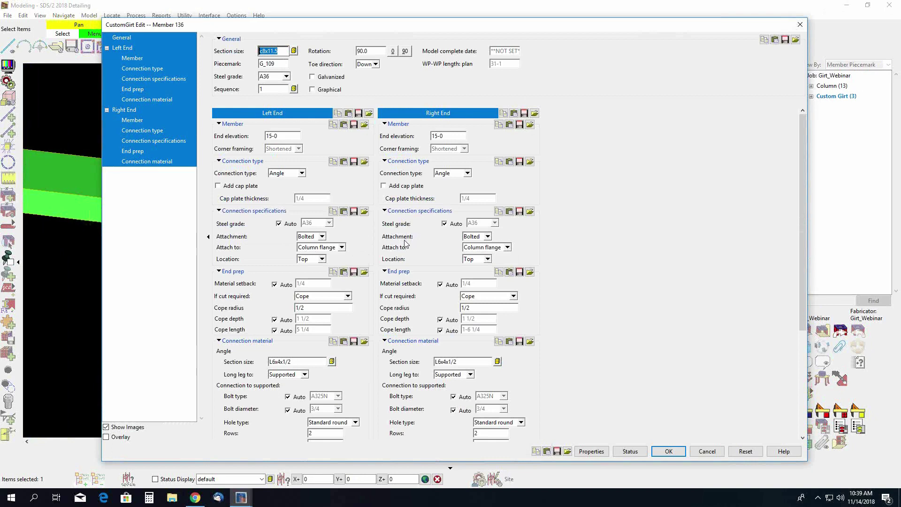
# Set the third girt's right-end connection location to Bottom and apply the change.
pyautogui.click(488, 259)
pyautogui.click(478, 277)
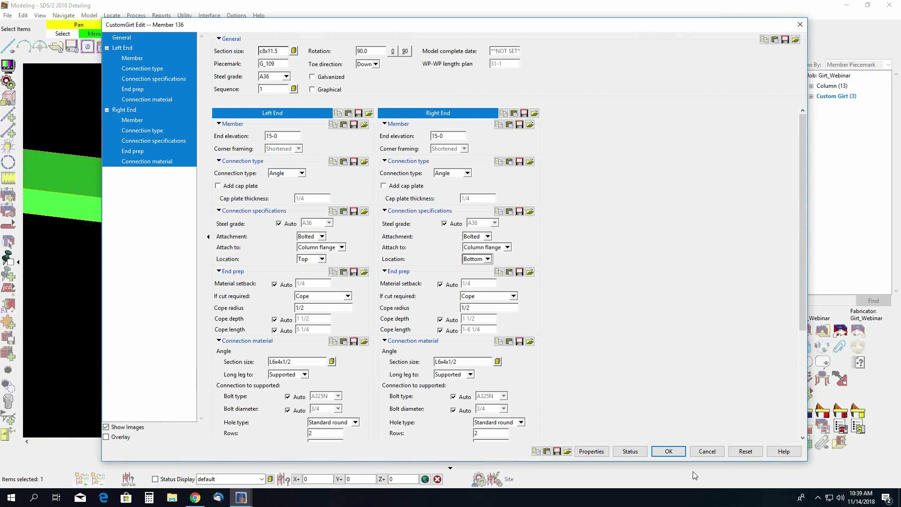
pyautogui.click(670, 451)
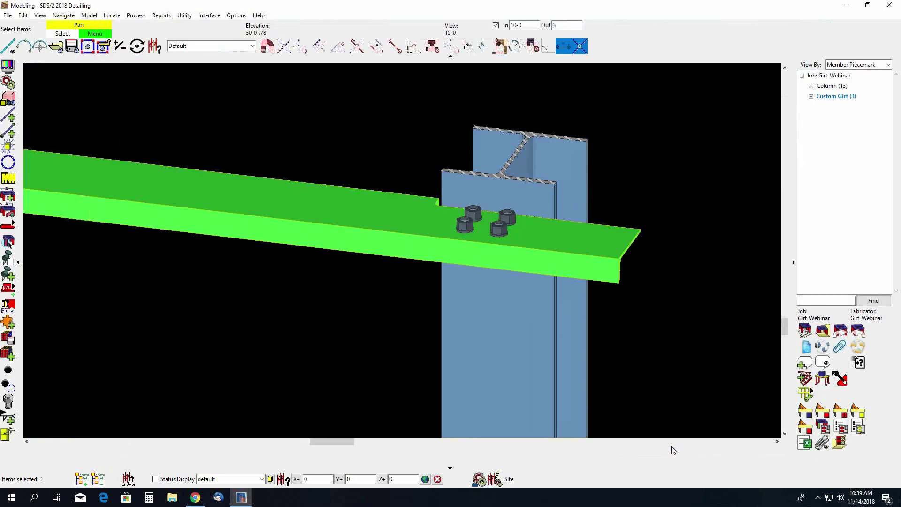
# Deselect the girt, orbit to check the connection from above, then restore the flat elevation view.
pyautogui.click(644, 344)
pyautogui.moveTo(610, 281); pyautogui.dragTo(556, 262, button='middle')
pyautogui.scroll(-1, 556, 270)
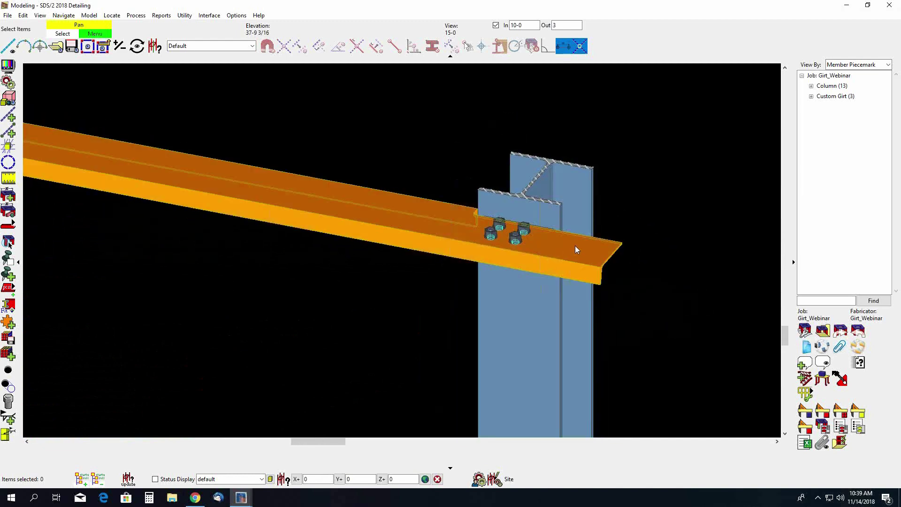
pyautogui.scroll(-3, 569, 249)
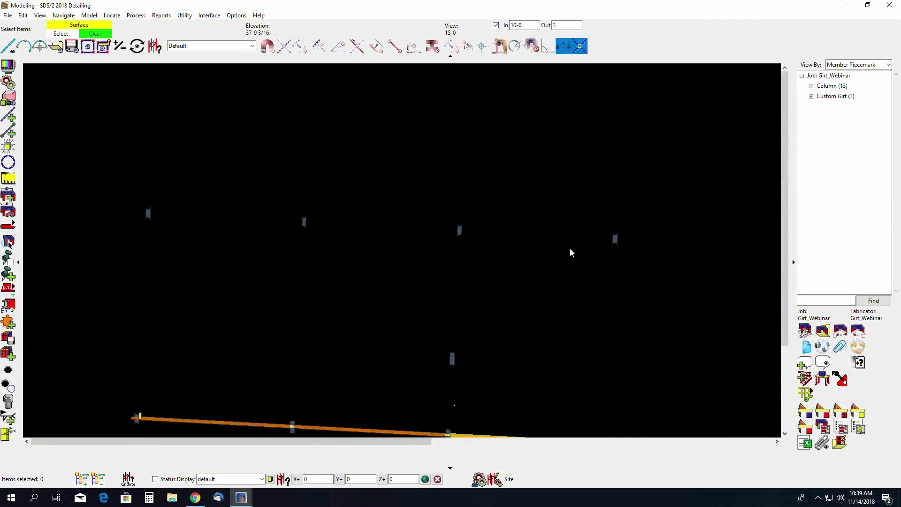
pyautogui.press('Escape')
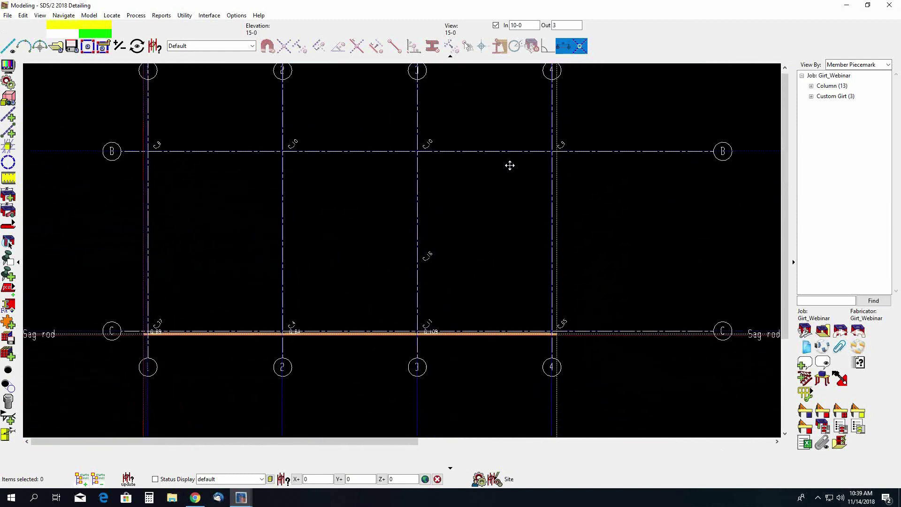
# Add a Custom Girt member with its left end at intersection 4/C and right end at 4/B.
pyautogui.scroll(3, 543, 298)
pyautogui.scroll(1, 519, 289)
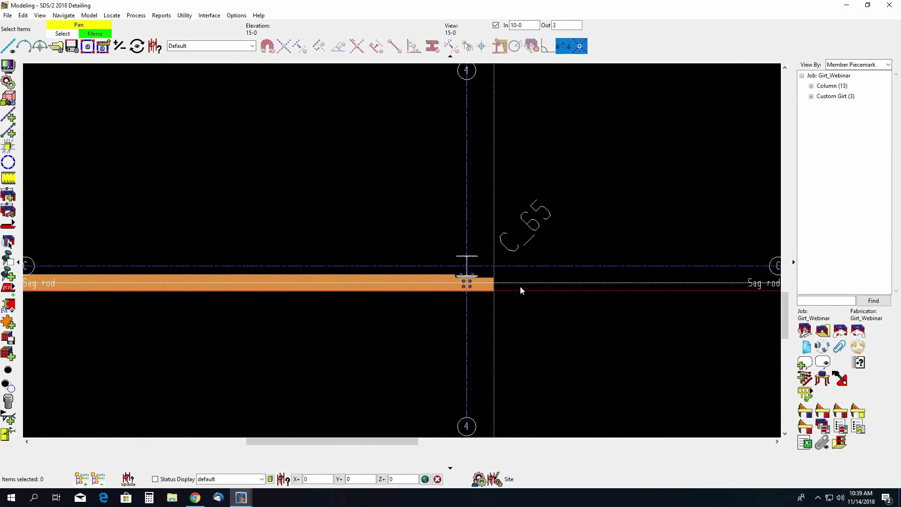
pyautogui.press('a')
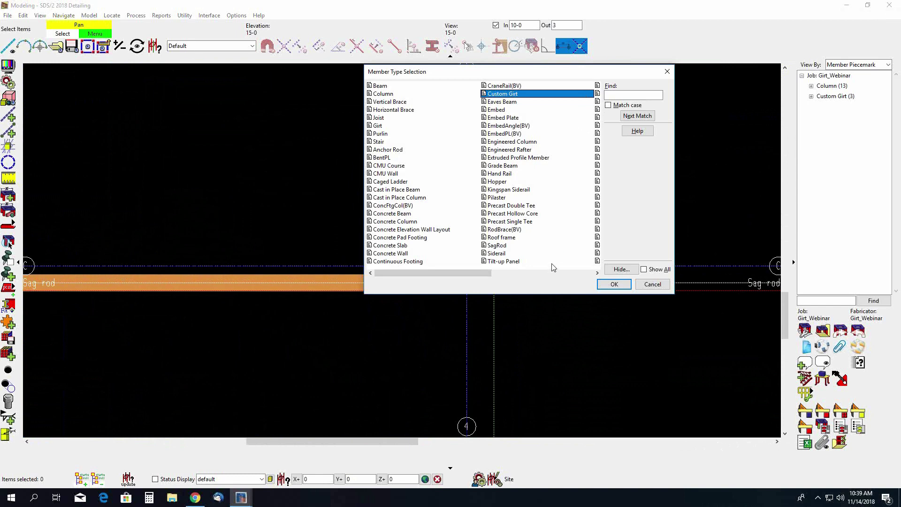
pyautogui.click(613, 284)
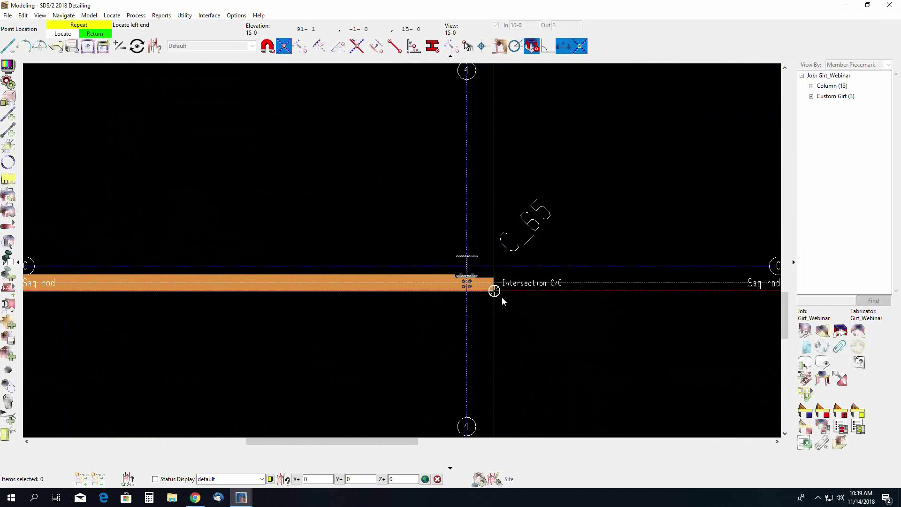
pyautogui.scroll(1, 499, 295)
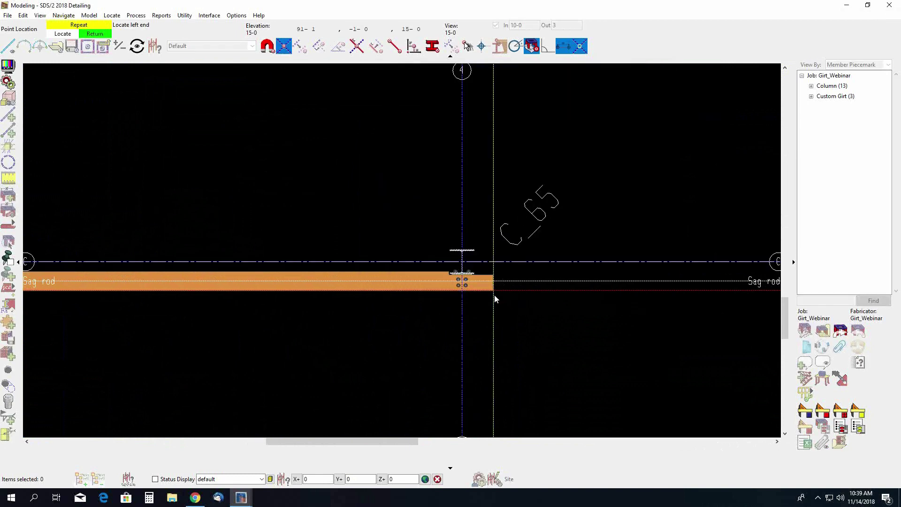
pyautogui.click(498, 296)
pyautogui.scroll(-4, 499, 302)
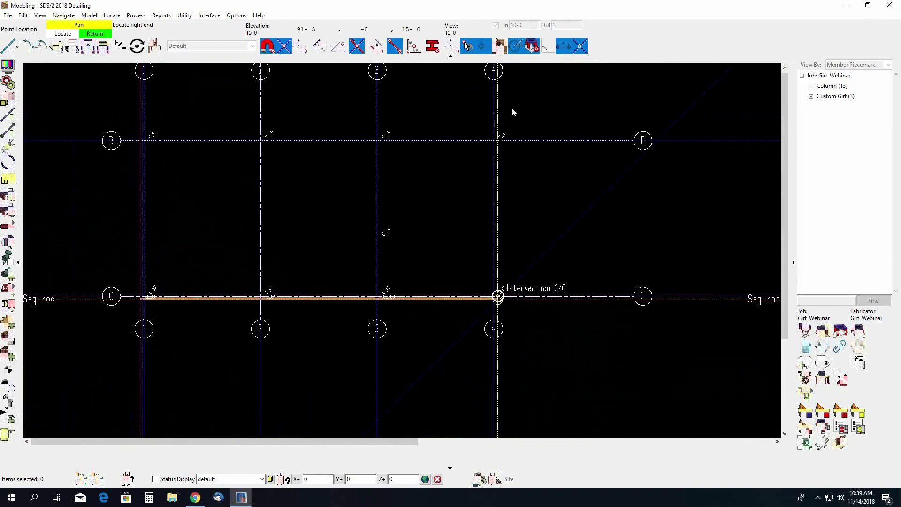
pyautogui.scroll(5, 498, 140)
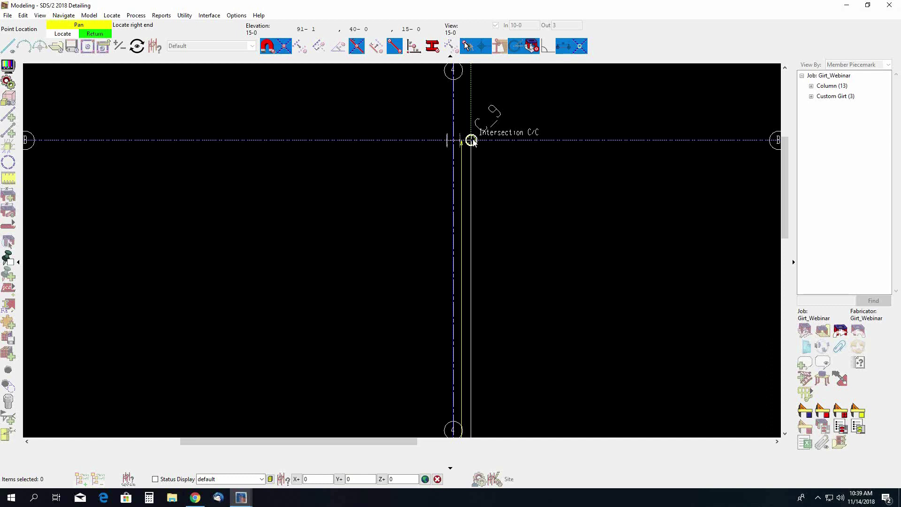
pyautogui.click(473, 140)
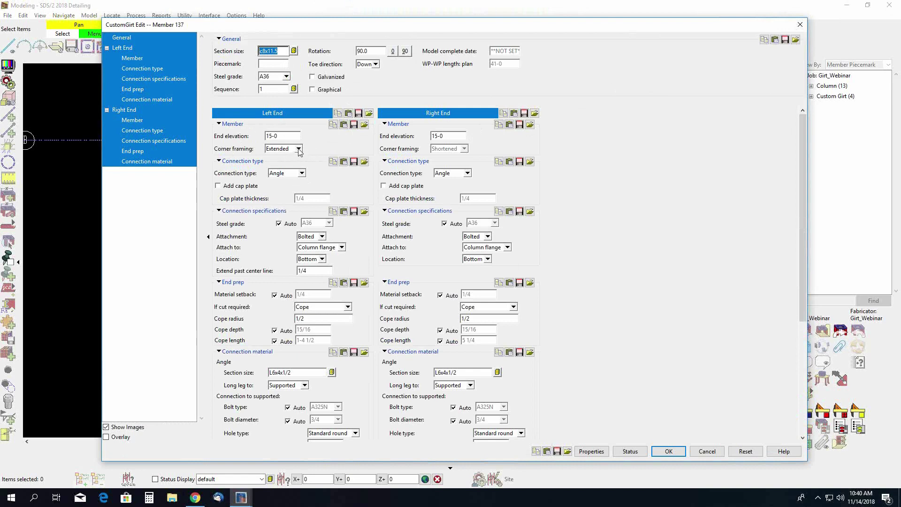
# Accept girt 137, then place another custom girt from intersection 4/B to 4/A and accept it.
pyautogui.click(661, 450)
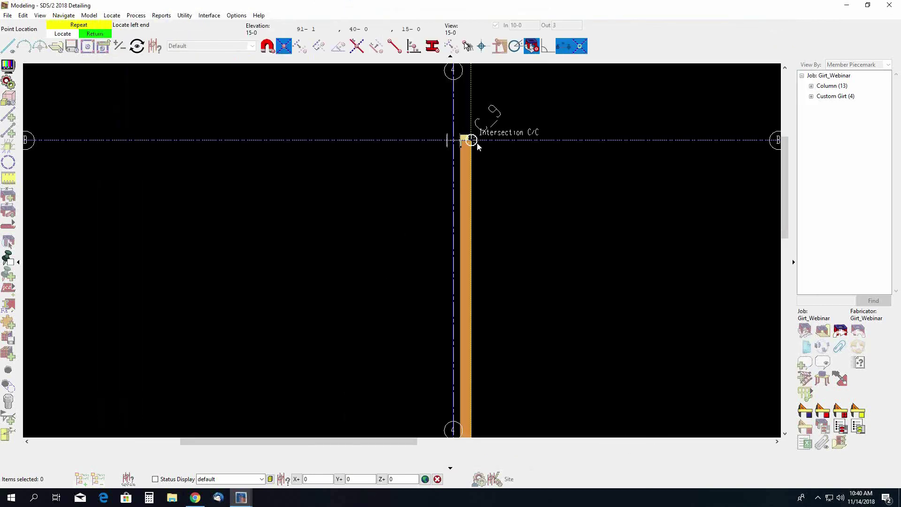
pyautogui.click(470, 139)
pyautogui.scroll(-5, 476, 149)
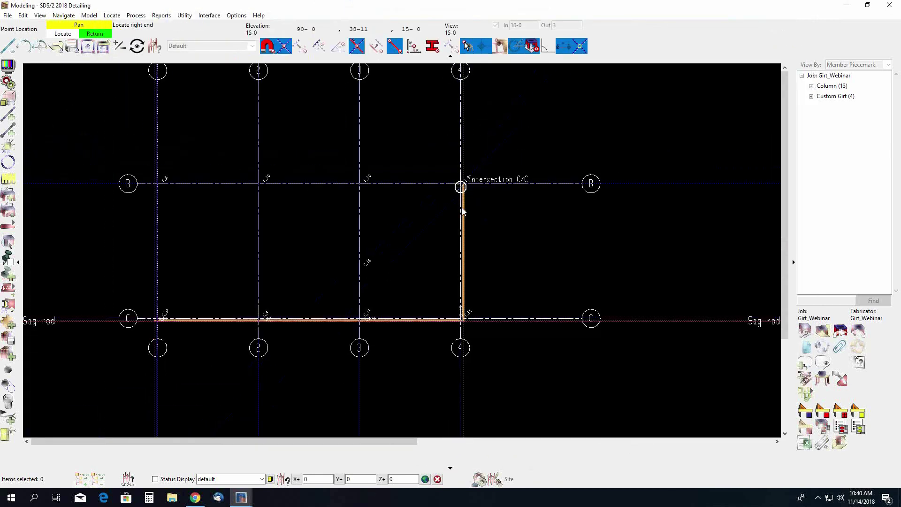
pyautogui.scroll(5, 466, 126)
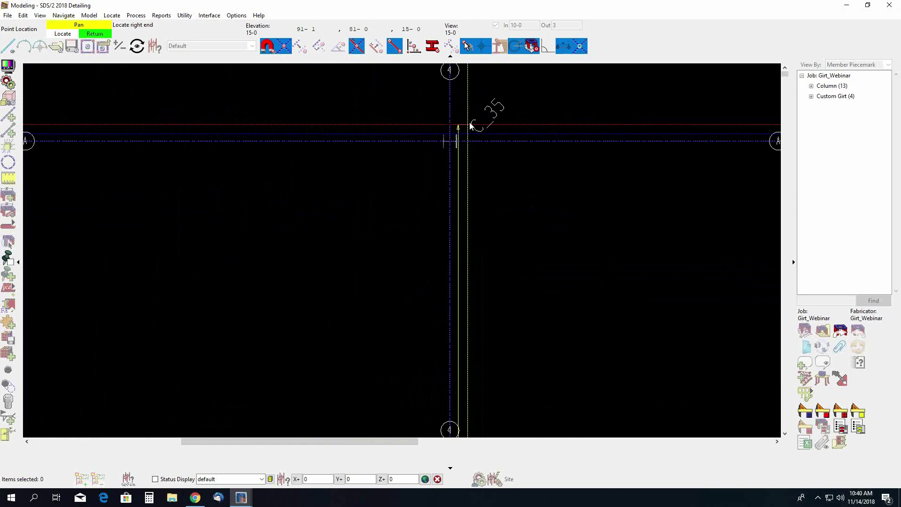
pyautogui.click(468, 126)
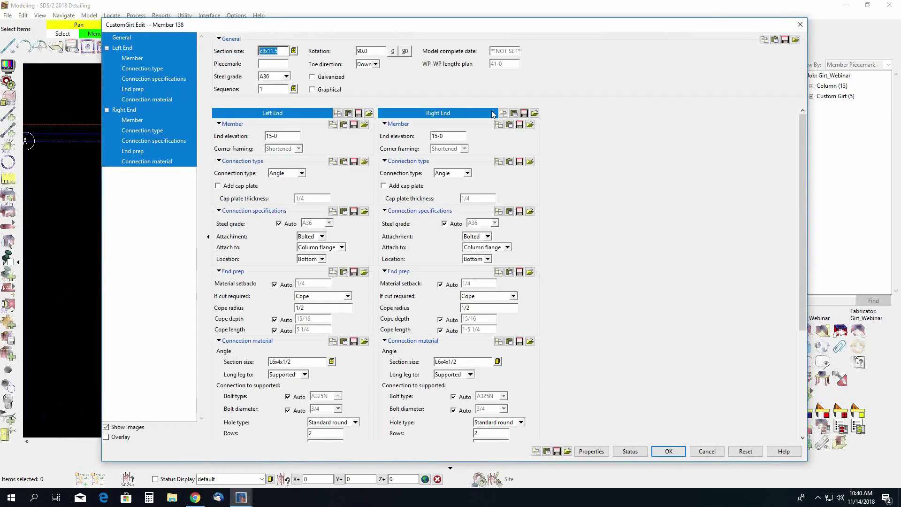
pyautogui.click(657, 450)
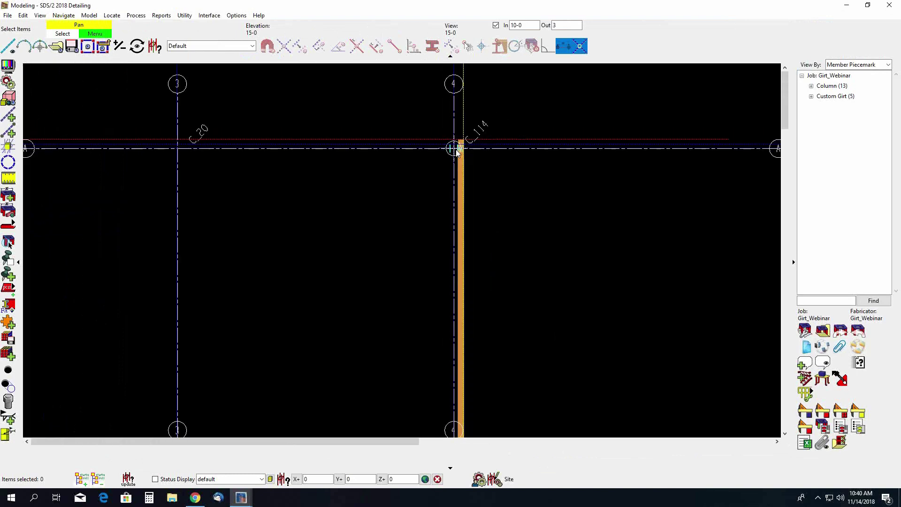
# Zoom into the 4/C intersection and orbit to a 3-D view of where the two girts meet the column.
pyautogui.scroll(-3, 456, 152)
pyautogui.scroll(5, 450, 278)
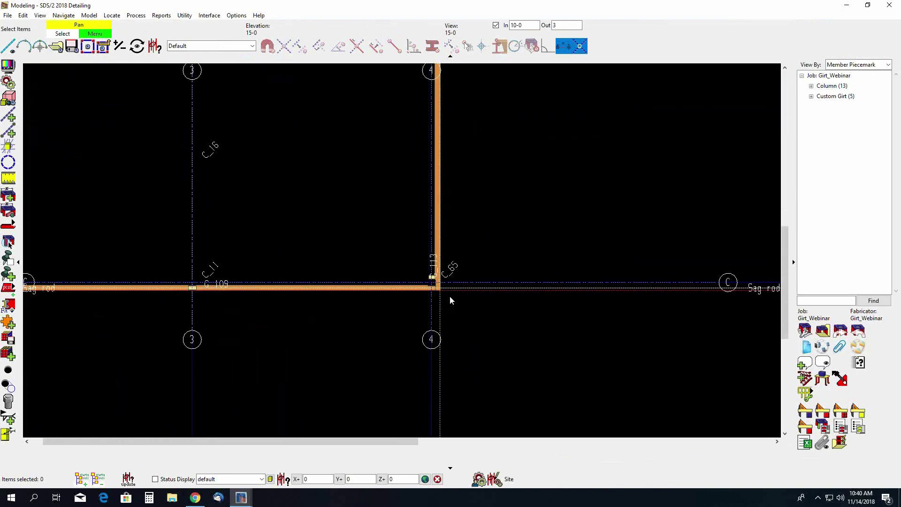
pyautogui.scroll(5, 450, 300)
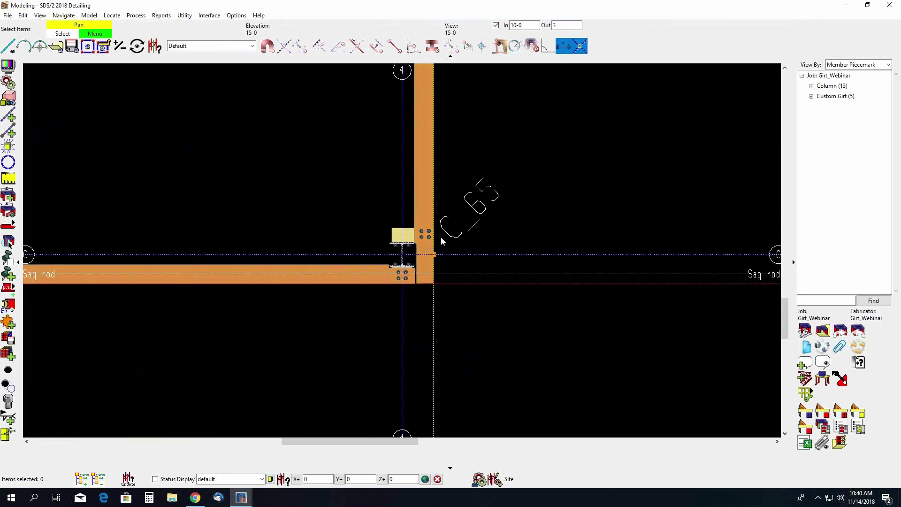
pyautogui.scroll(2, 434, 256)
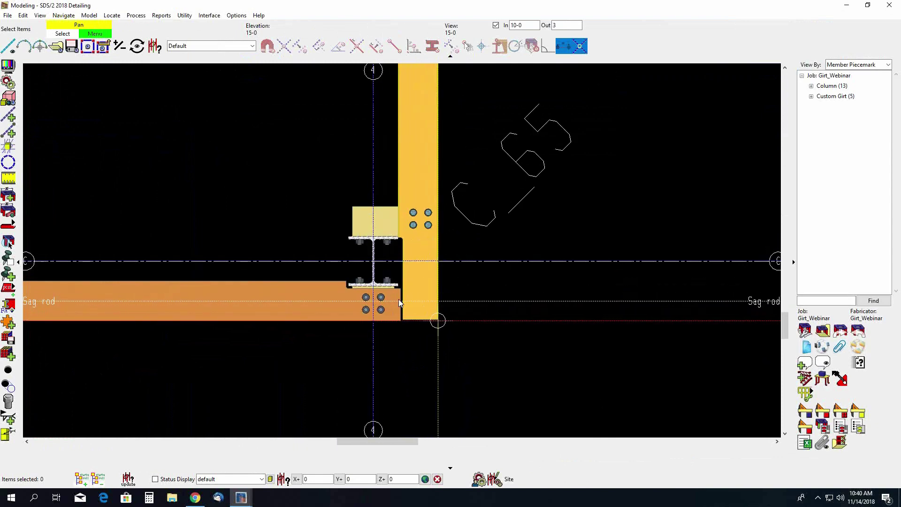
pyautogui.scroll(2, 407, 218)
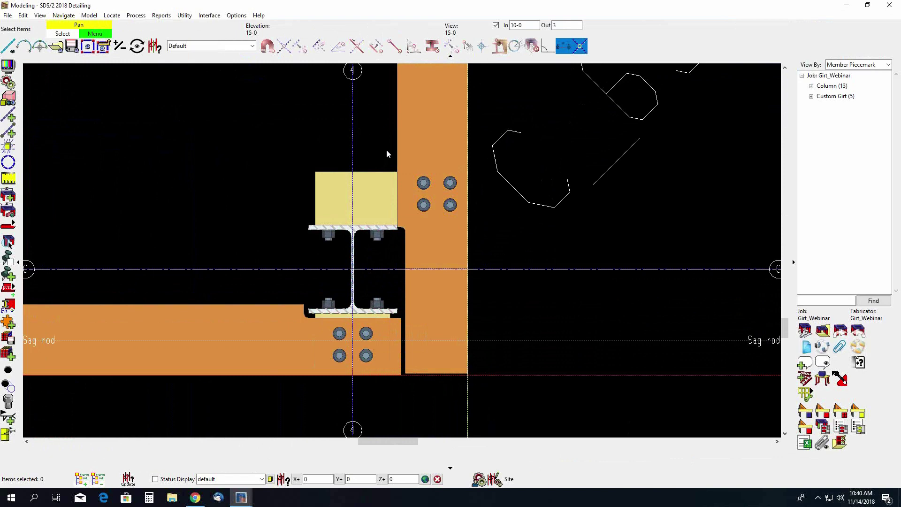
pyautogui.moveTo(408, 203); pyautogui.dragTo(452, 133, button='middle')
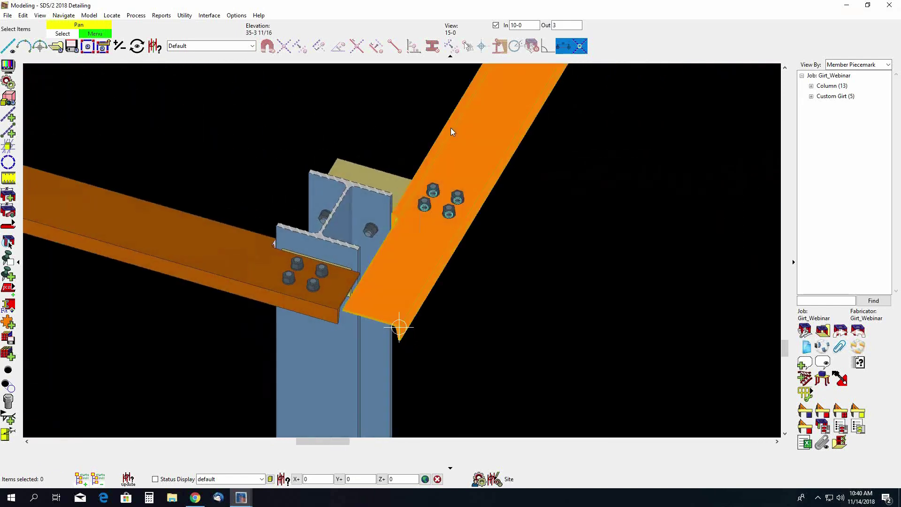
pyautogui.doubleClick(468, 145)
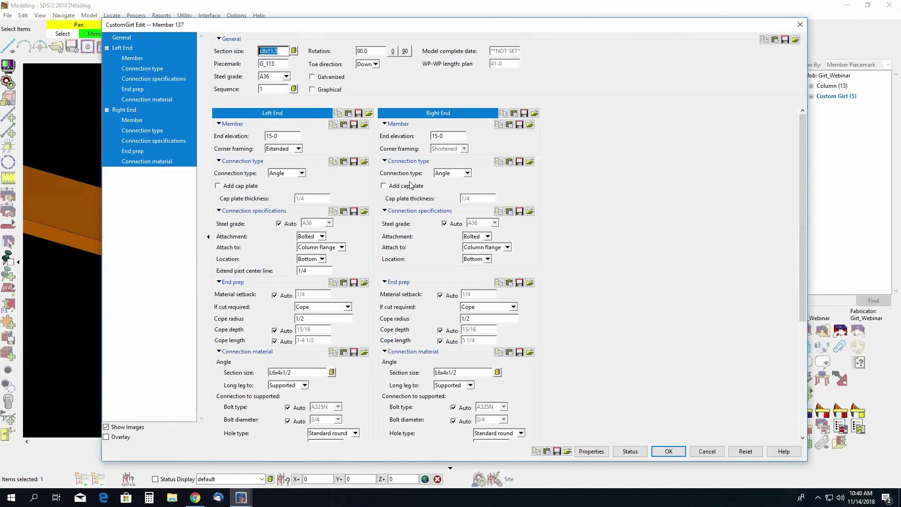
# Set girt G_113's left and right end connection locations to Top and apply.
pyautogui.click(322, 259)
pyautogui.click(315, 266)
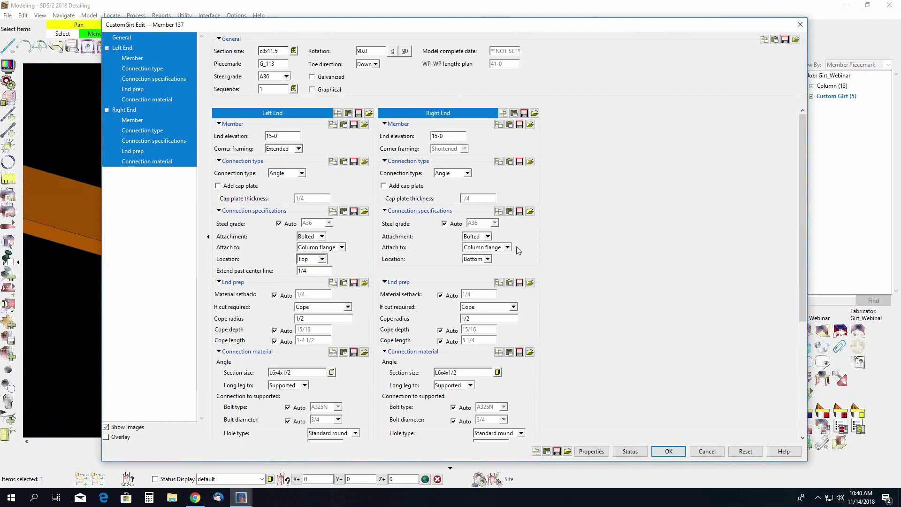
pyautogui.click(487, 259)
pyautogui.click(475, 267)
pyautogui.click(669, 451)
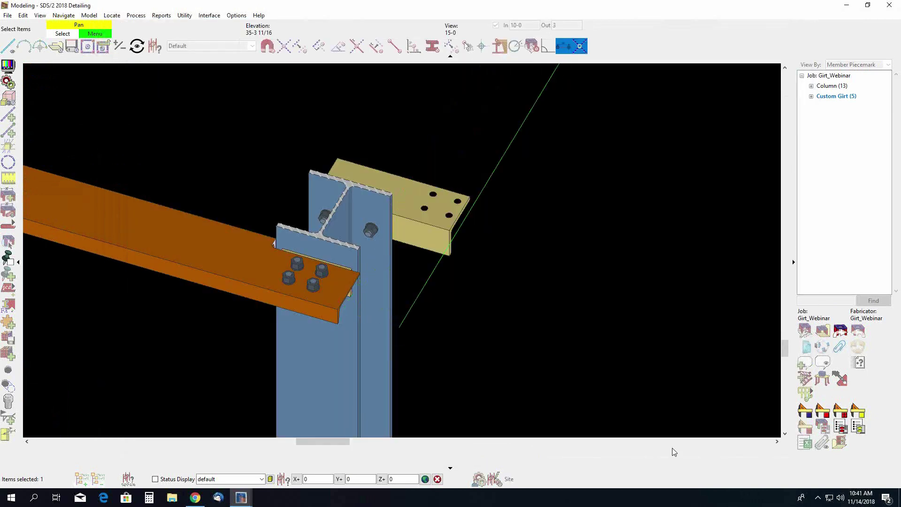
pyautogui.click(548, 314)
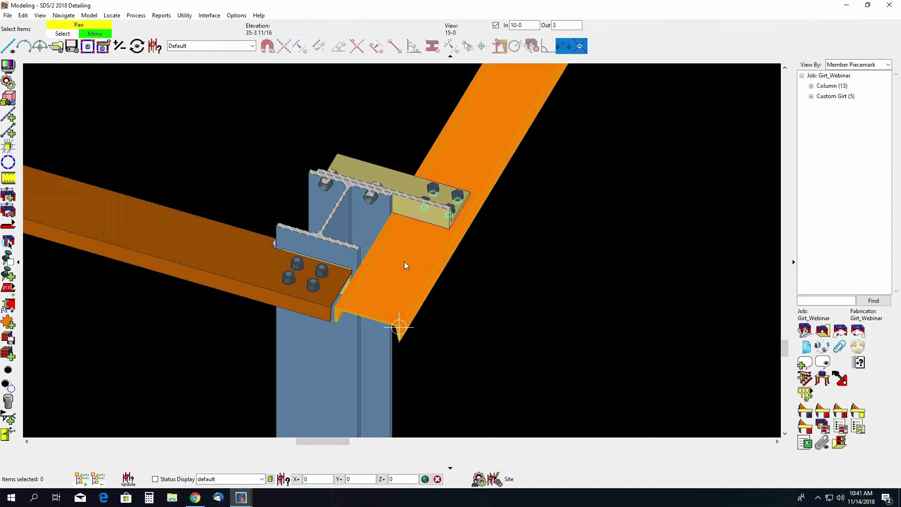
pyautogui.scroll(-3, 435, 323)
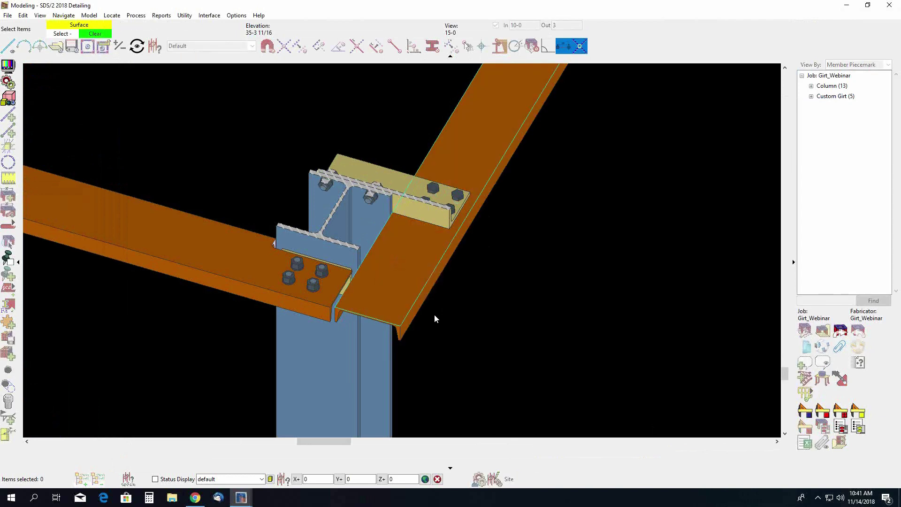
# Zoom in on the girt-to-column connection and open that girt's edit settings.
pyautogui.scroll(2, 444, 243)
pyautogui.scroll(2, 418, 246)
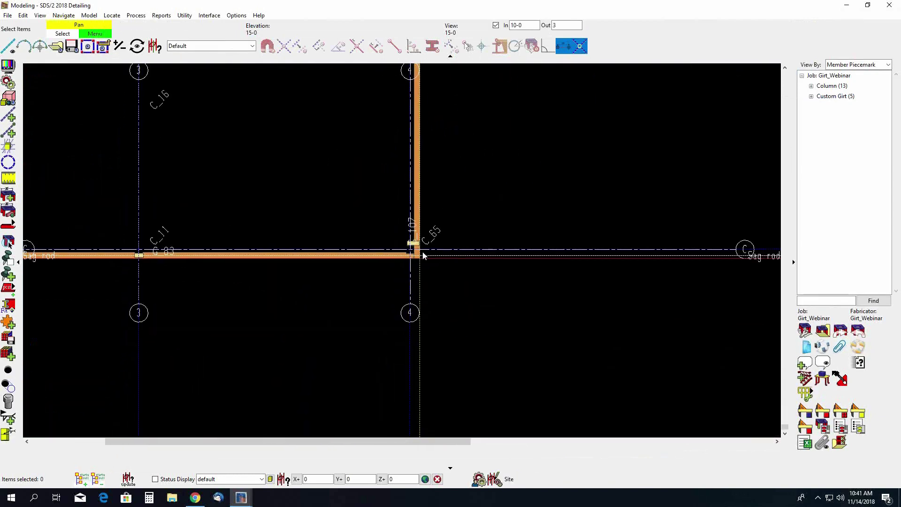
pyautogui.scroll(2, 420, 256)
pyautogui.scroll(5, 420, 256)
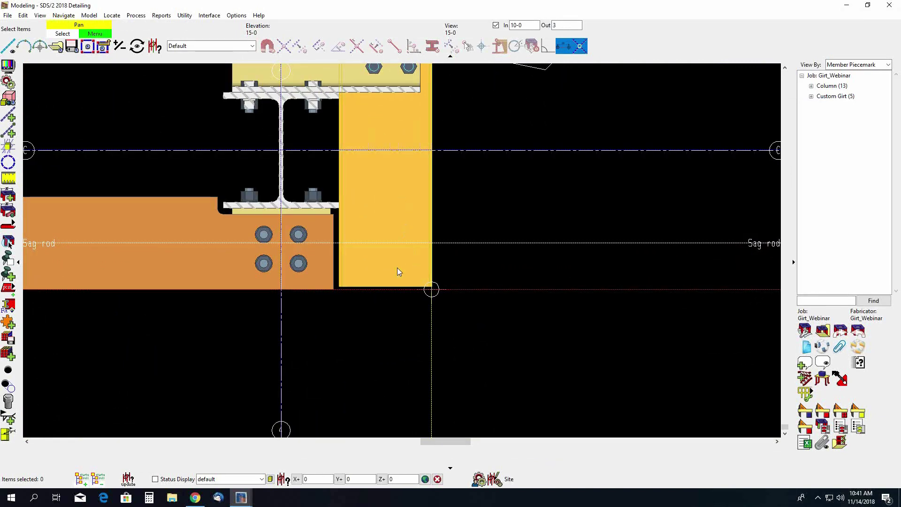
pyautogui.click(387, 234)
pyautogui.doubleClick(387, 235)
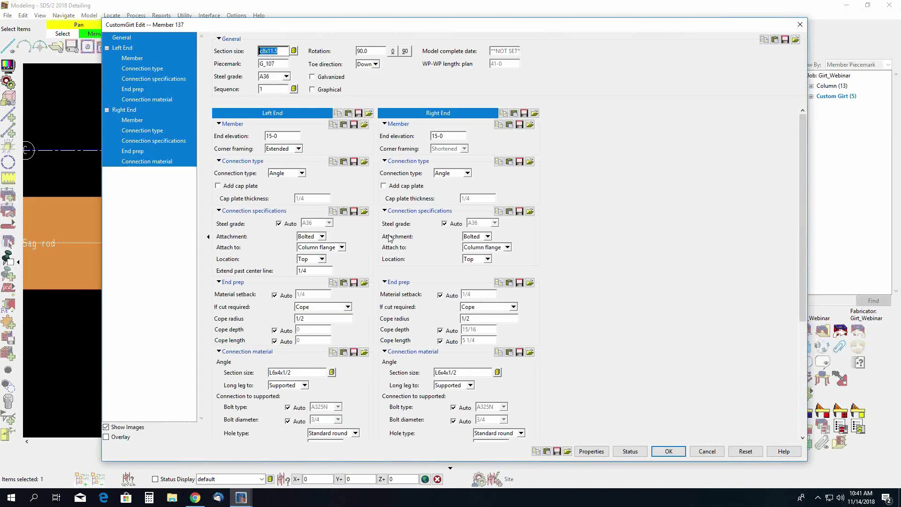
# Add a 1/4 cap plate at the girt's left end, then orbit and zoom out to inspect it.
pyautogui.click(227, 186)
pyautogui.click(314, 198)
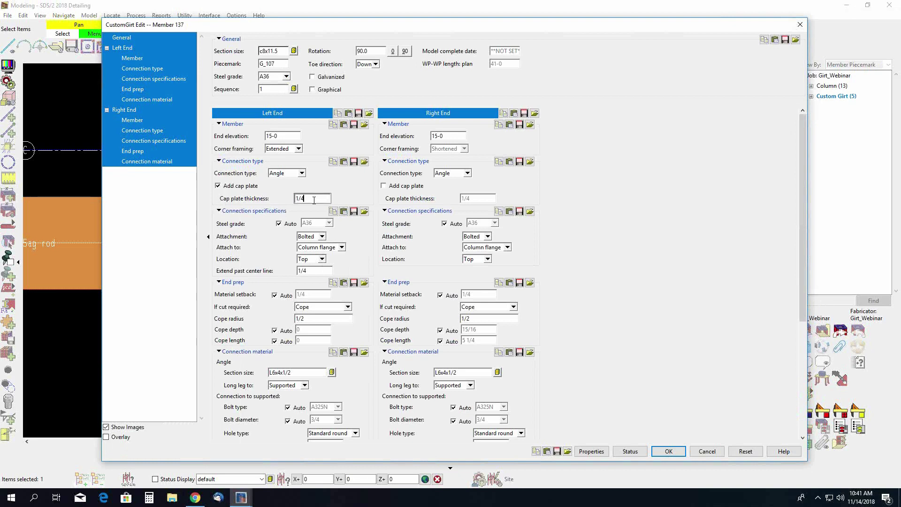
pyautogui.click(667, 451)
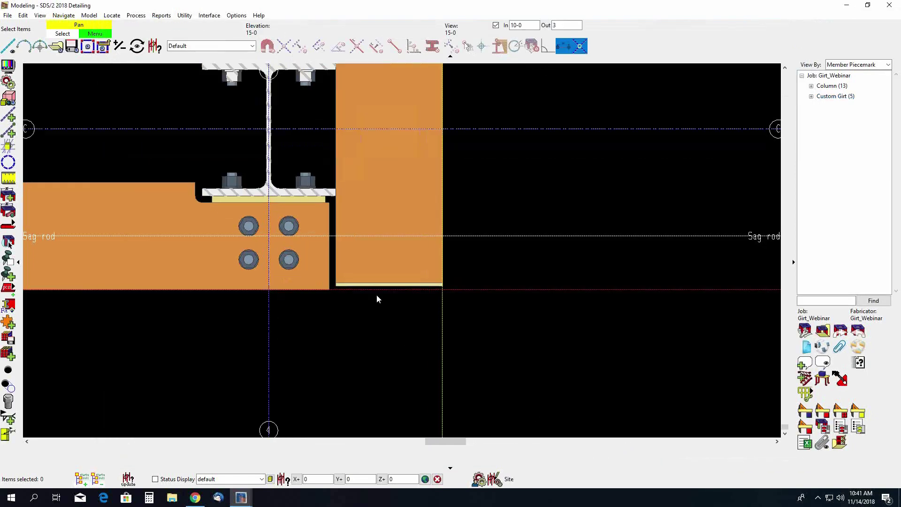
pyautogui.keyDown('shift'); pyautogui.moveTo(392, 286); pyautogui.dragTo(375, 195, button='middle'); pyautogui.keyUp('shift')
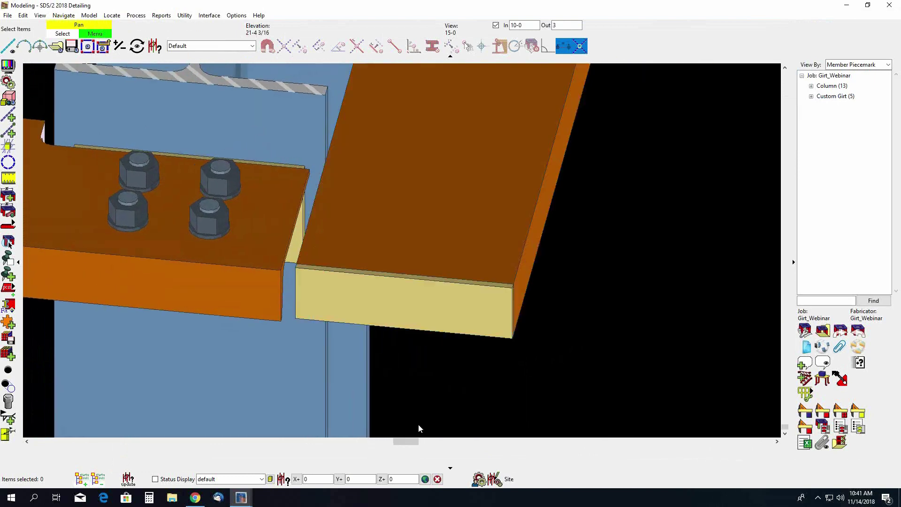
pyautogui.scroll(-5, 407, 425)
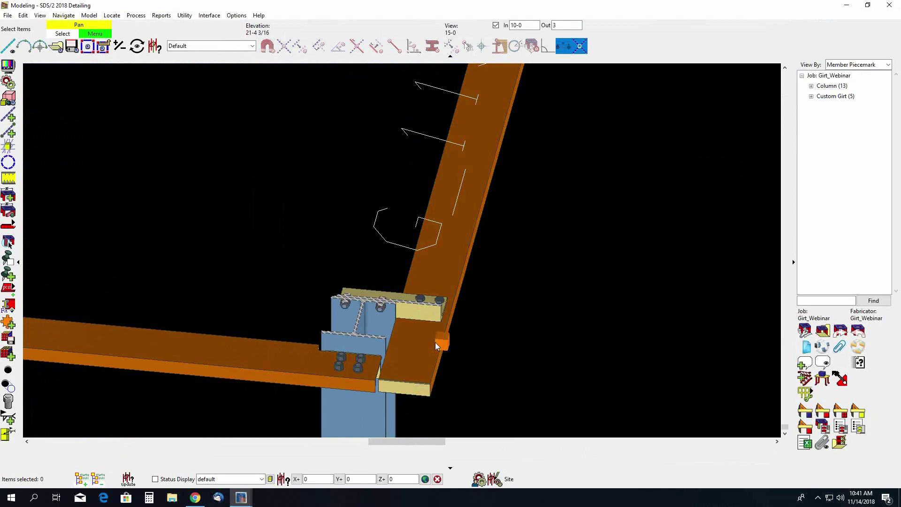
pyautogui.scroll(-10, 448, 347)
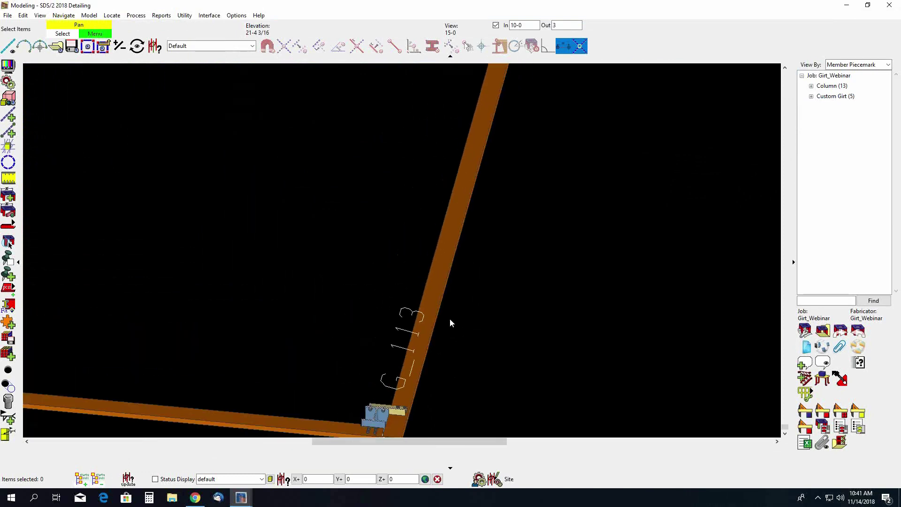
# Set a flat surface elevation view along the sloped girt's face.
pyautogui.keyDown('shift'); pyautogui.moveTo(528, 146); pyautogui.dragTo(446, 410, button='middle'); pyautogui.keyUp('shift')
pyautogui.scroll(6, 512, 94)
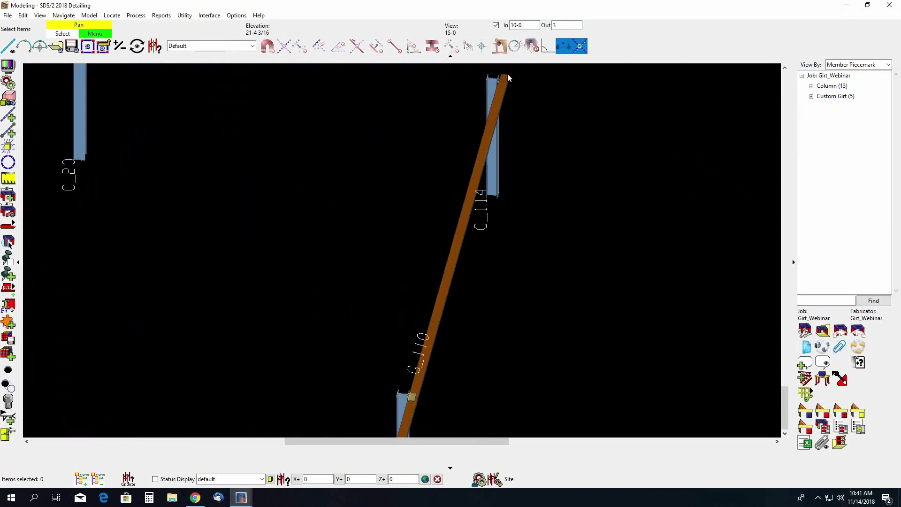
pyautogui.scroll(3, 531, 140)
pyautogui.scroll(-3, 506, 213)
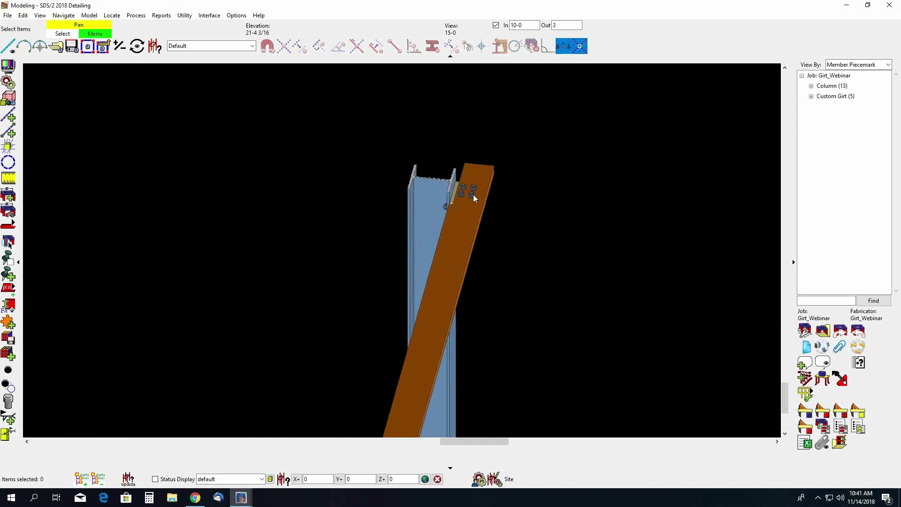
pyautogui.scroll(3, 487, 157)
pyautogui.doubleClick(486, 156)
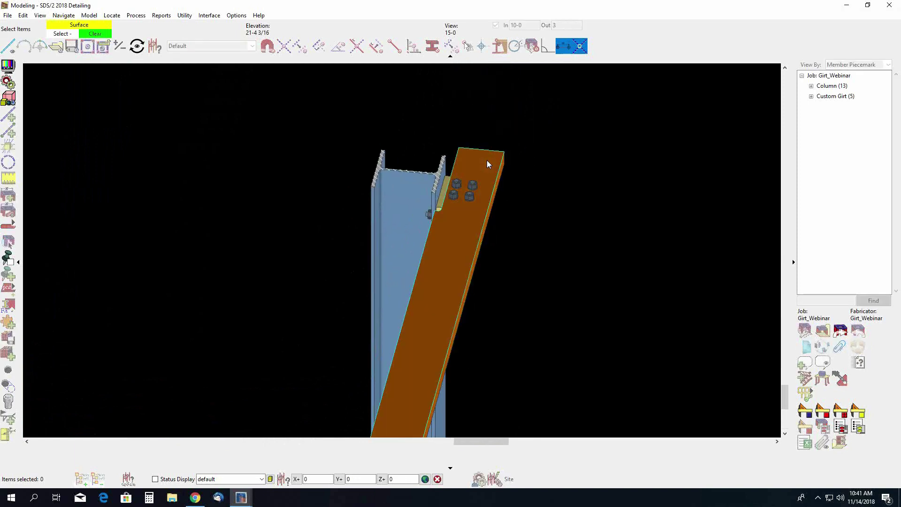
pyautogui.click(495, 177)
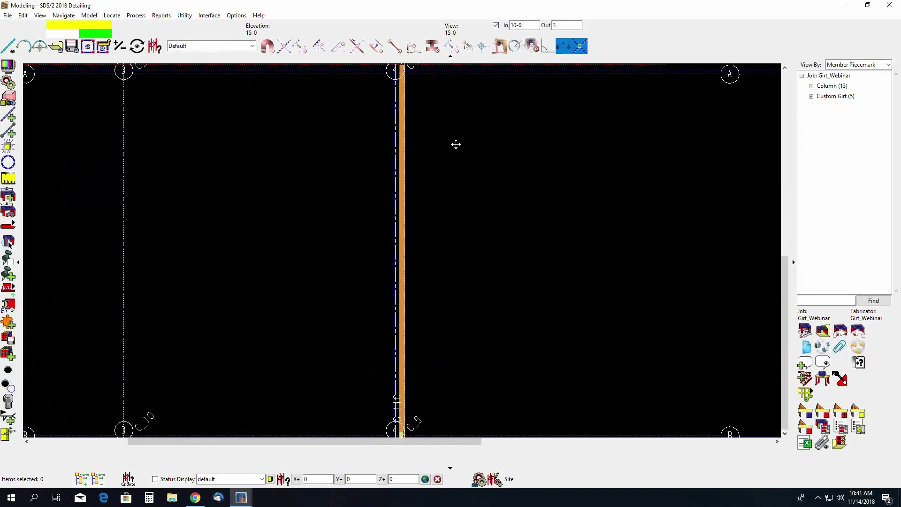
pyautogui.scroll(5, 419, 241)
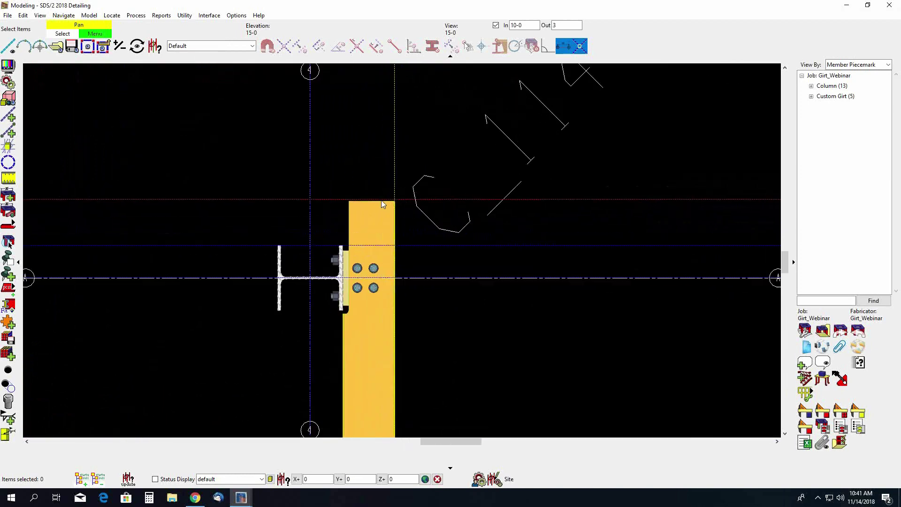
pyautogui.scroll(2, 381, 202)
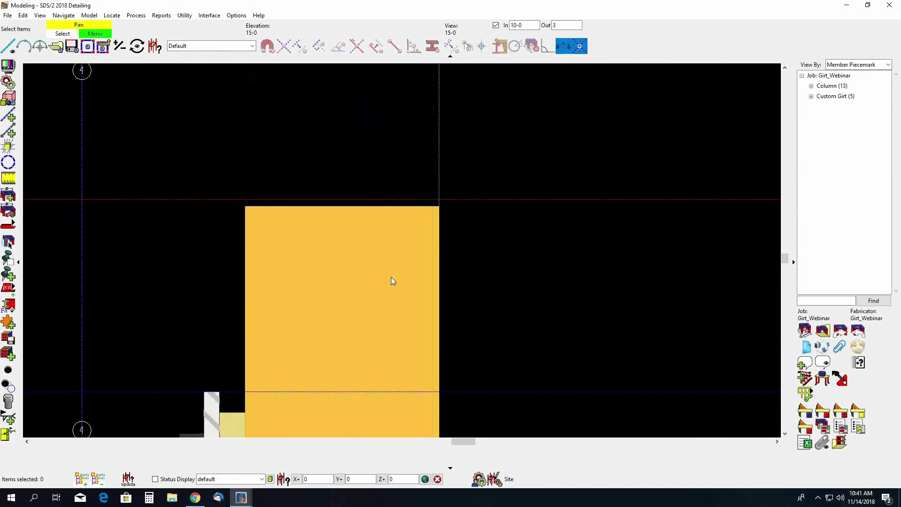
# Change girt G_110's right-end material setback from automatic 1/4 to a manual 0.
pyautogui.click(352, 279)
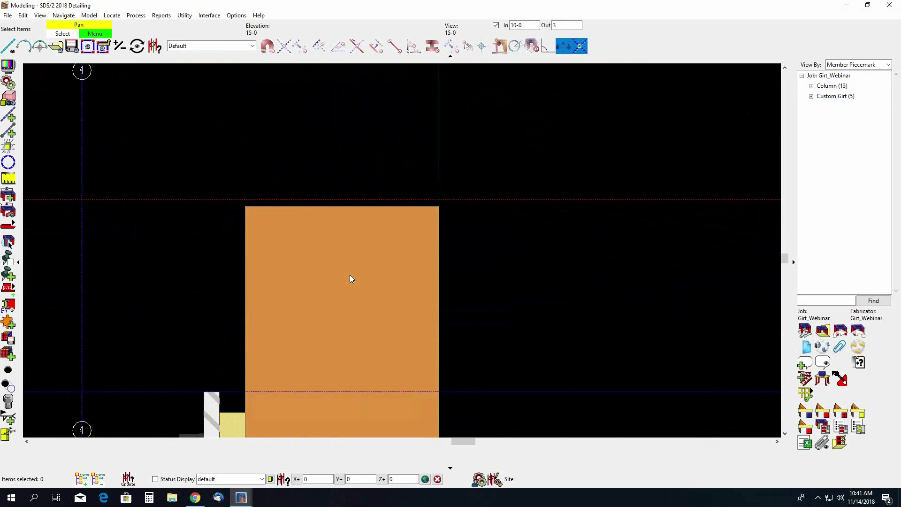
pyautogui.doubleClick(350, 277)
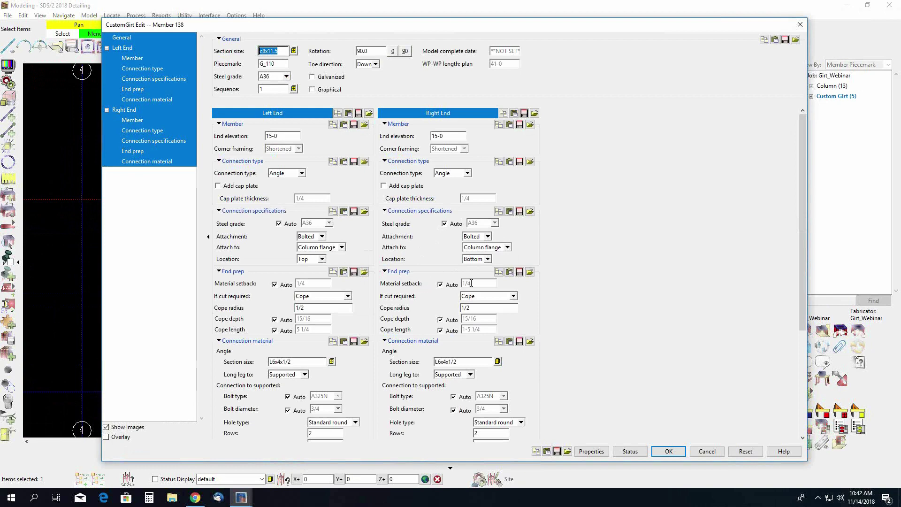
pyautogui.click(440, 284)
pyautogui.doubleClick(489, 282)
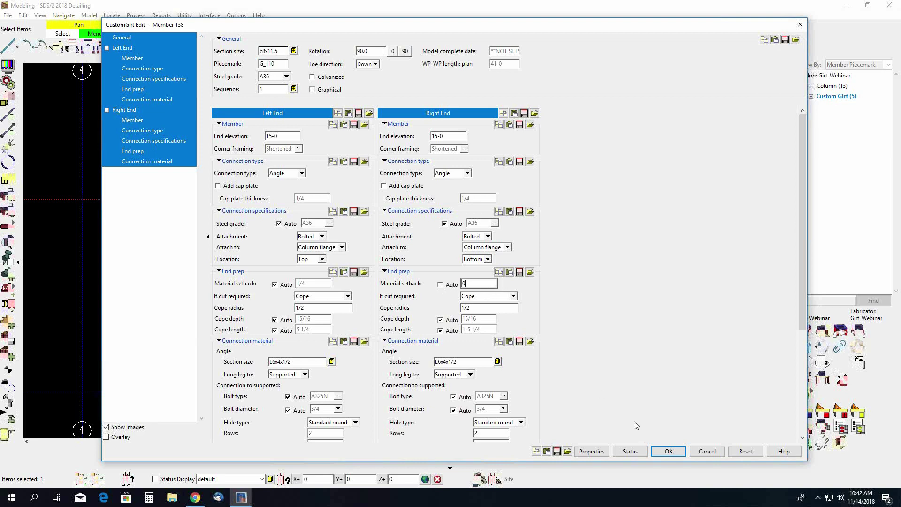
pyautogui.click(674, 454)
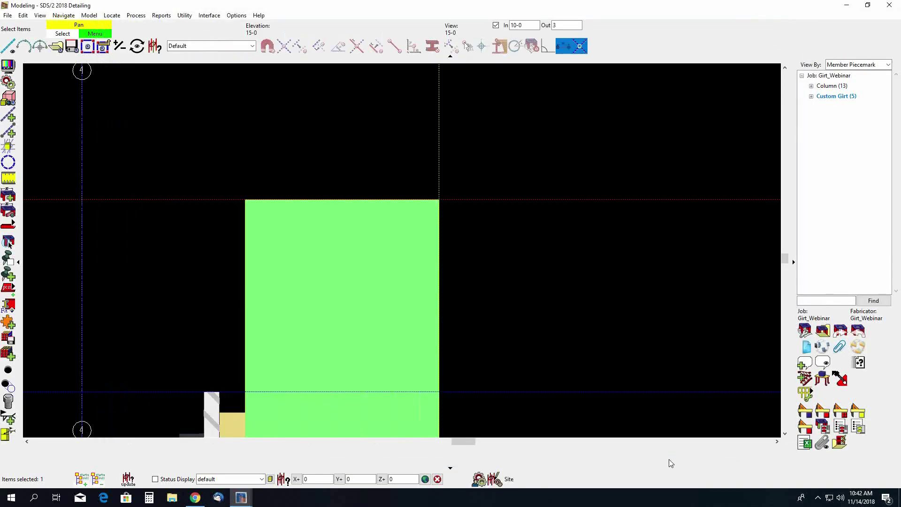
pyautogui.click(543, 363)
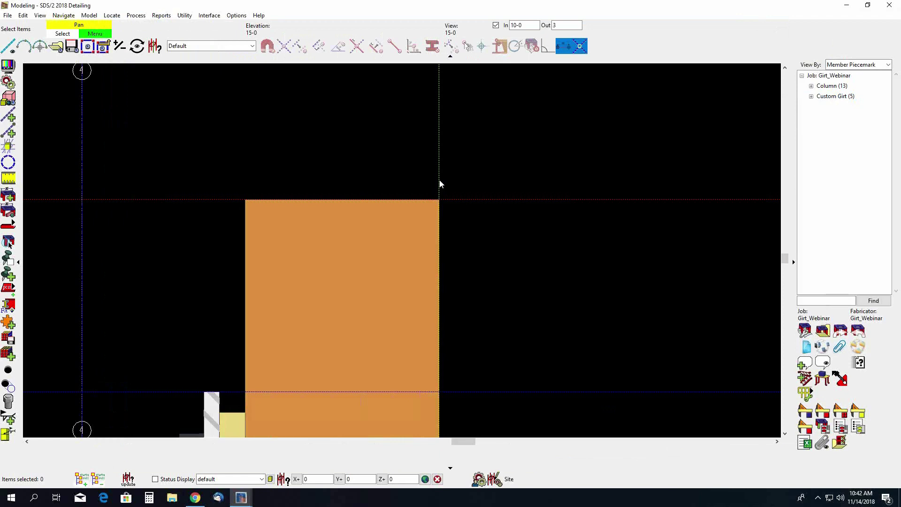
pyautogui.scroll(1, 440, 183)
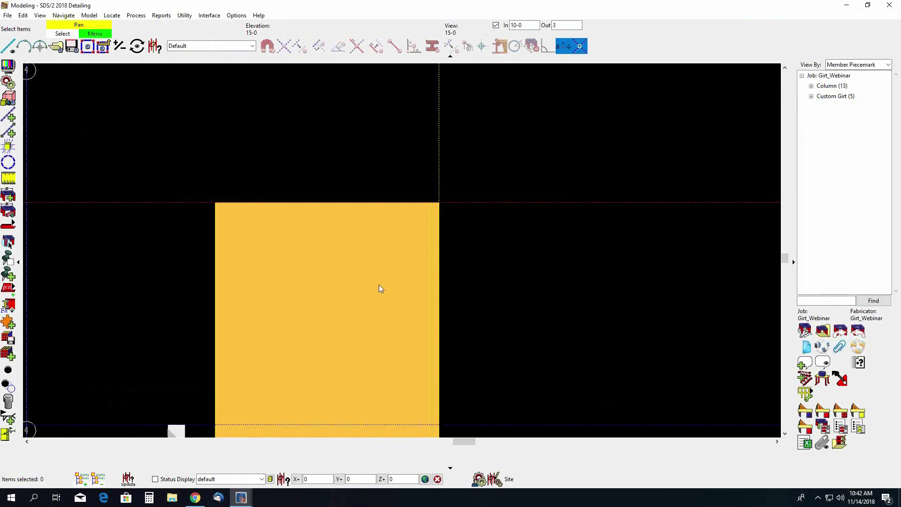
# Add a Custom Girt from the gridline 4 column to the C/C intersection on gridline 3.
pyautogui.scroll(-1, 431, 182)
pyautogui.scroll(-1, 432, 182)
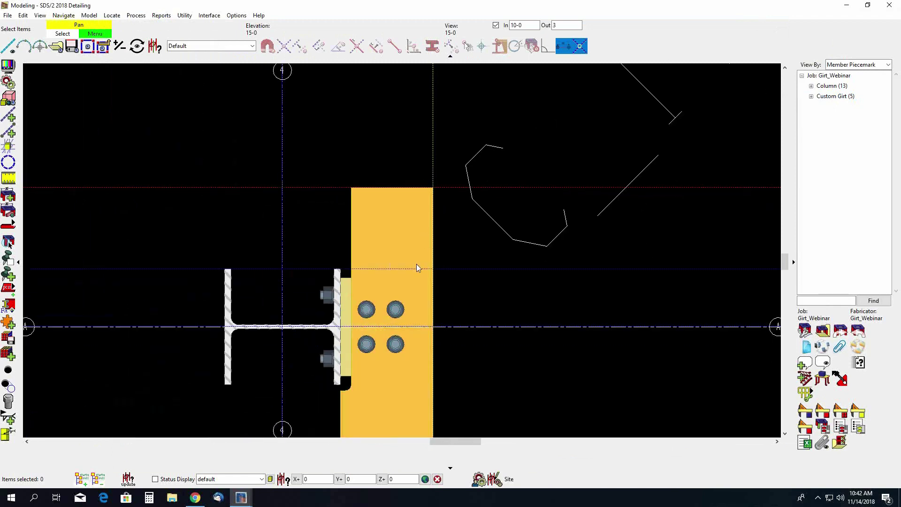
pyautogui.moveTo(369, 336); pyautogui.dragTo(517, 297, button='middle')
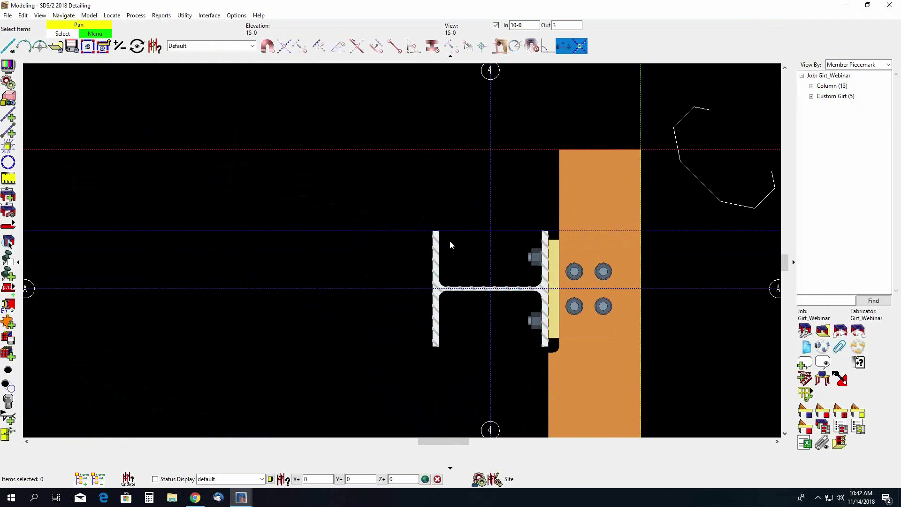
pyautogui.scroll(1, 37, 189)
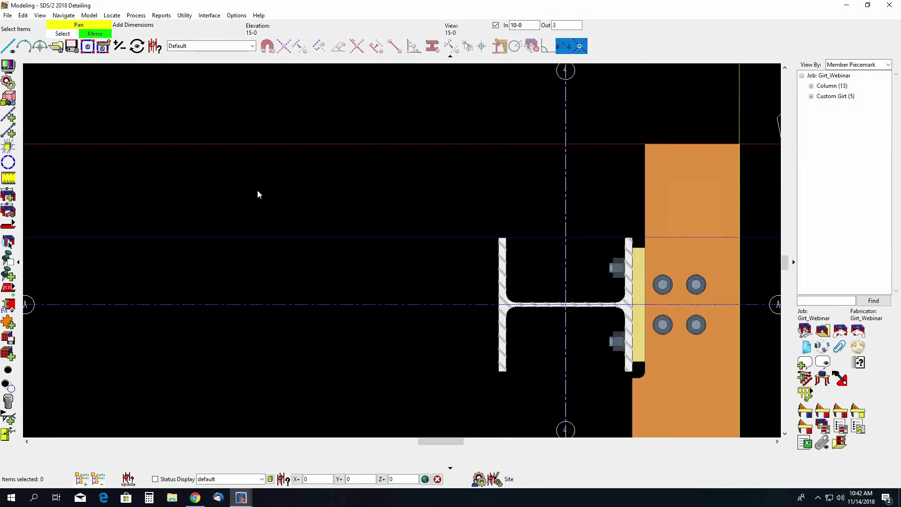
pyautogui.press('a')
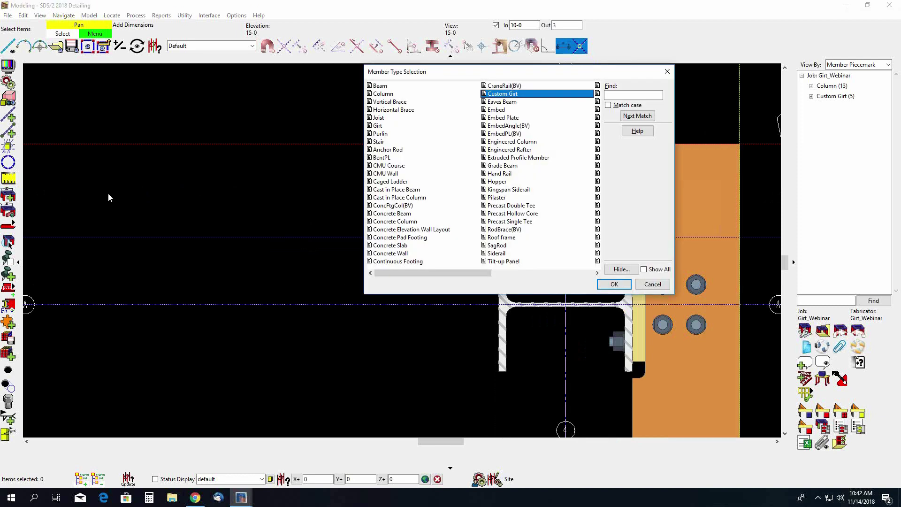
pyautogui.click(619, 284)
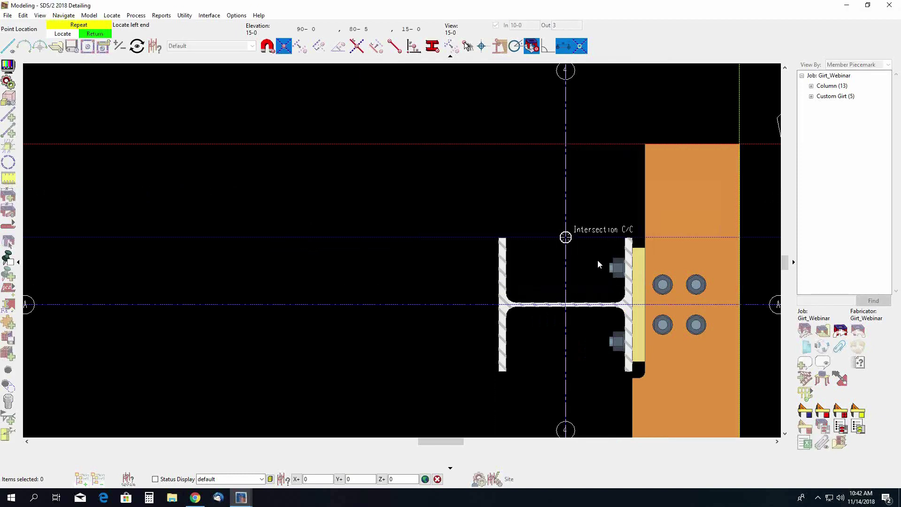
pyautogui.click(578, 240)
pyautogui.scroll(-3, 587, 236)
pyautogui.scroll(-4, 595, 238)
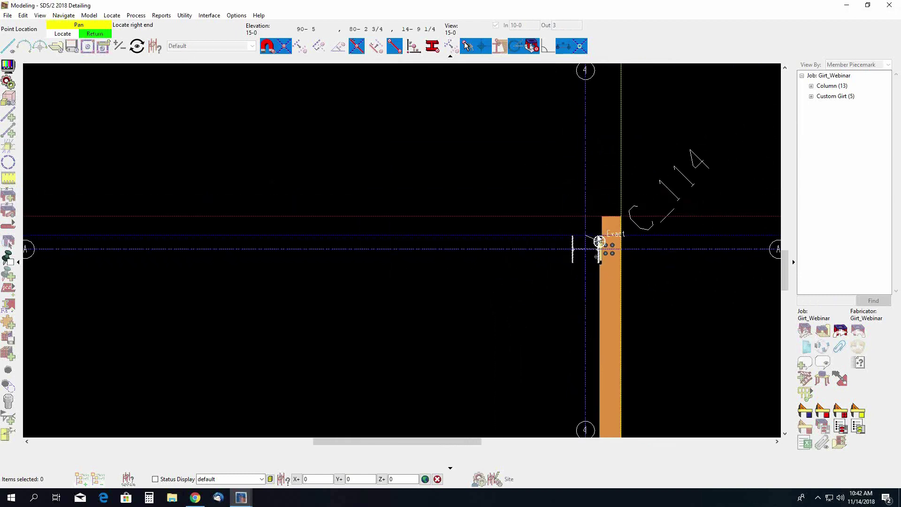
pyautogui.scroll(2, 230, 236)
pyautogui.scroll(2, 232, 232)
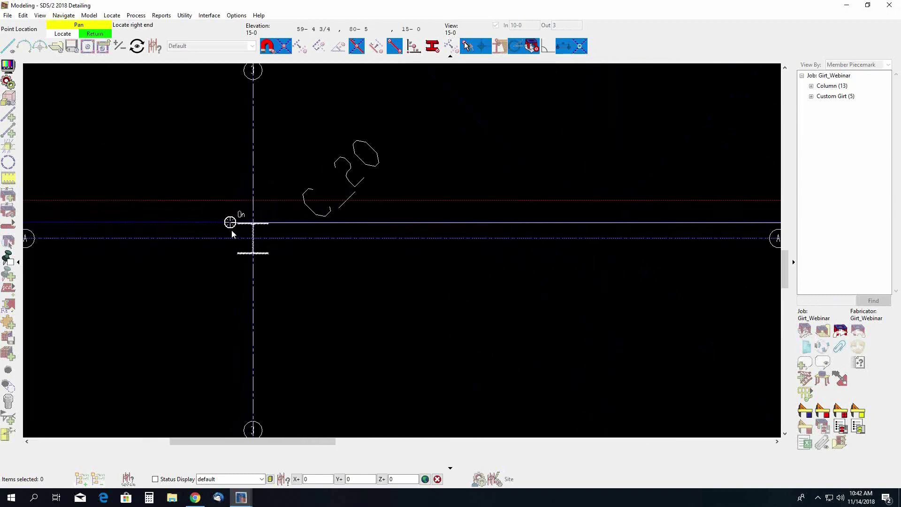
pyautogui.scroll(2, 239, 229)
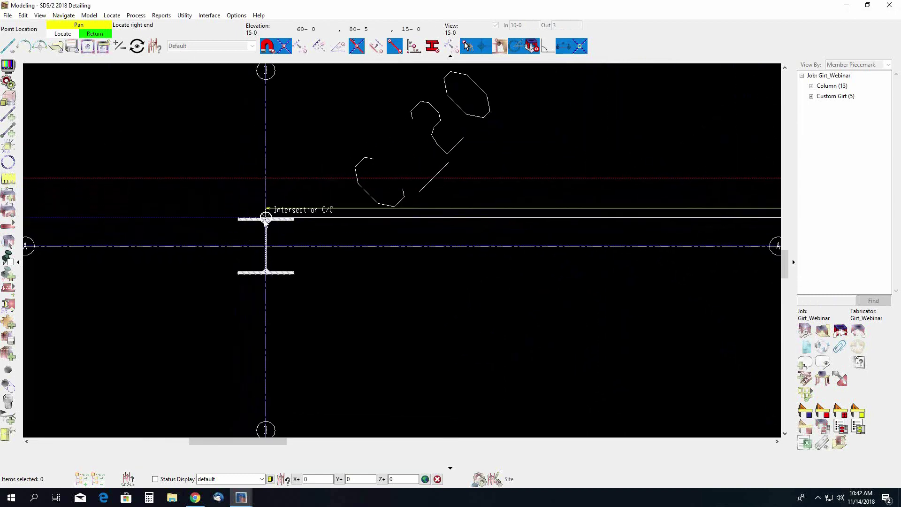
pyautogui.click(265, 218)
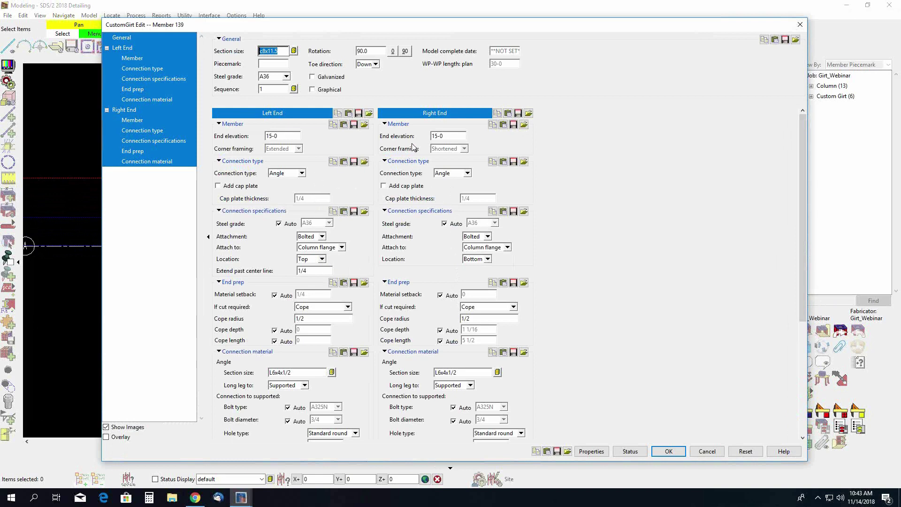
# Set both end connection types to Plate, review the edge distances, and accept girt 139.
pyautogui.click(303, 174)
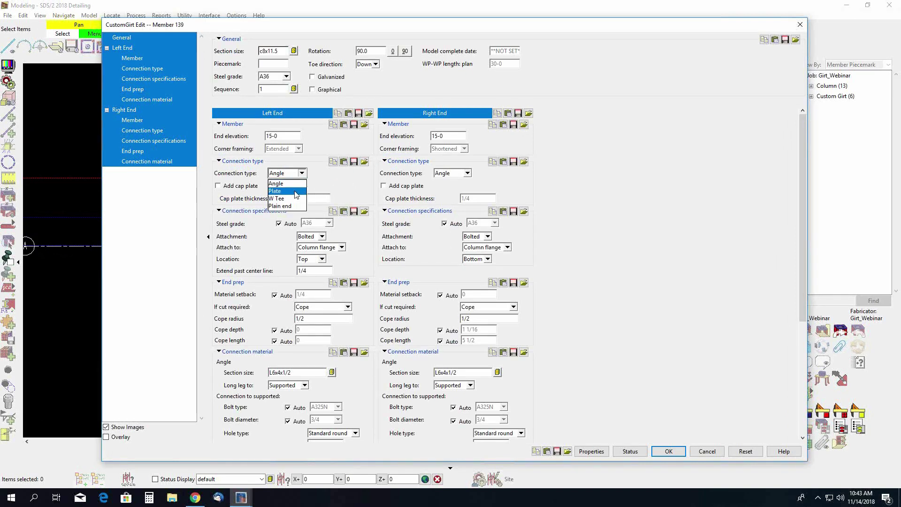
pyautogui.click(282, 190)
pyautogui.click(458, 173)
pyautogui.click(441, 190)
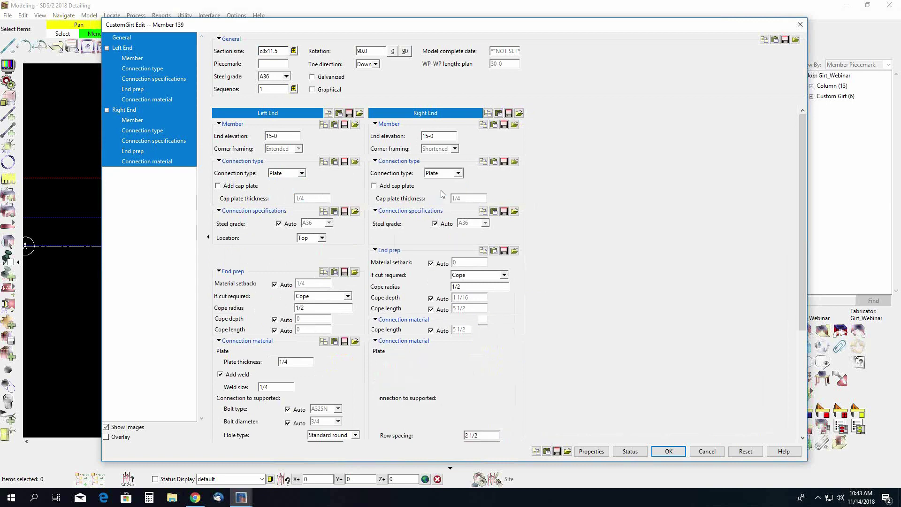
pyautogui.scroll(-3, 391, 199)
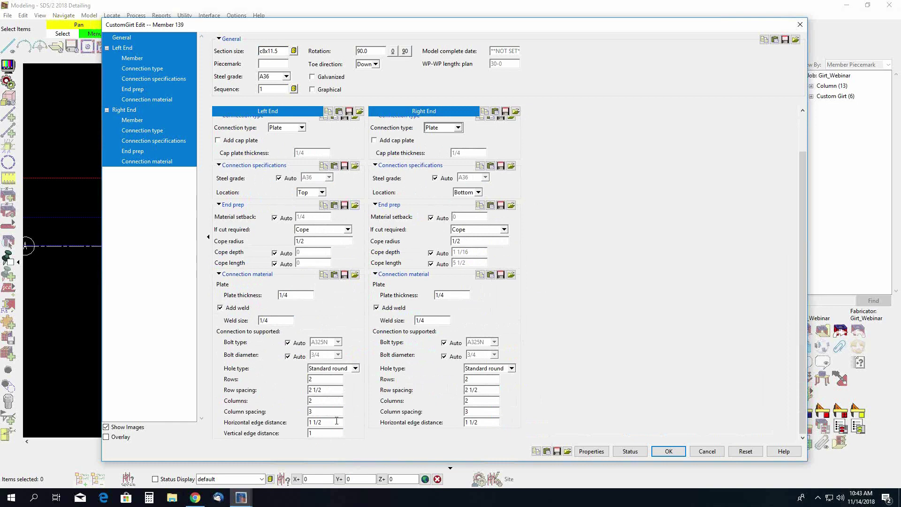
pyautogui.doubleClick(332, 435)
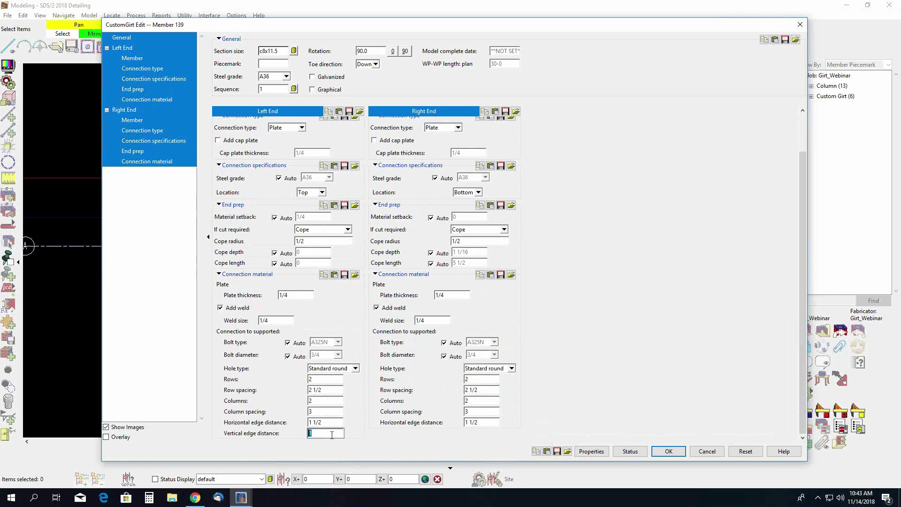
pyautogui.click(669, 452)
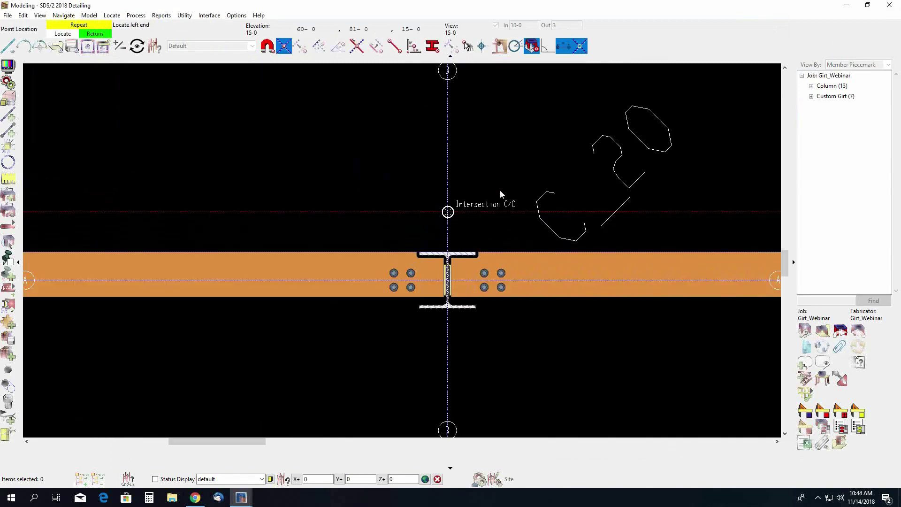
# Adjust the elevation view and bring up the CustomGirt Edit dialog for girt G_117 (c8x11.5).
pyautogui.scroll(-5, 535, 173)
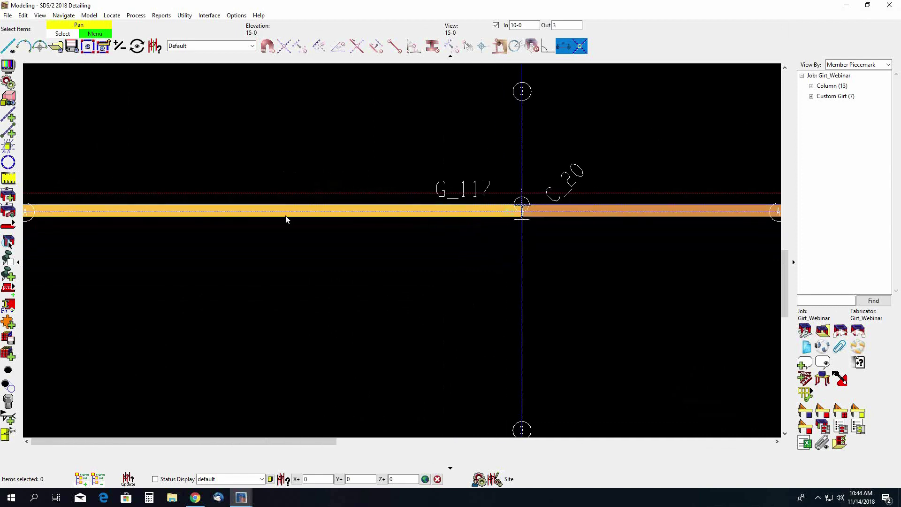
pyautogui.scroll(5, 338, 254)
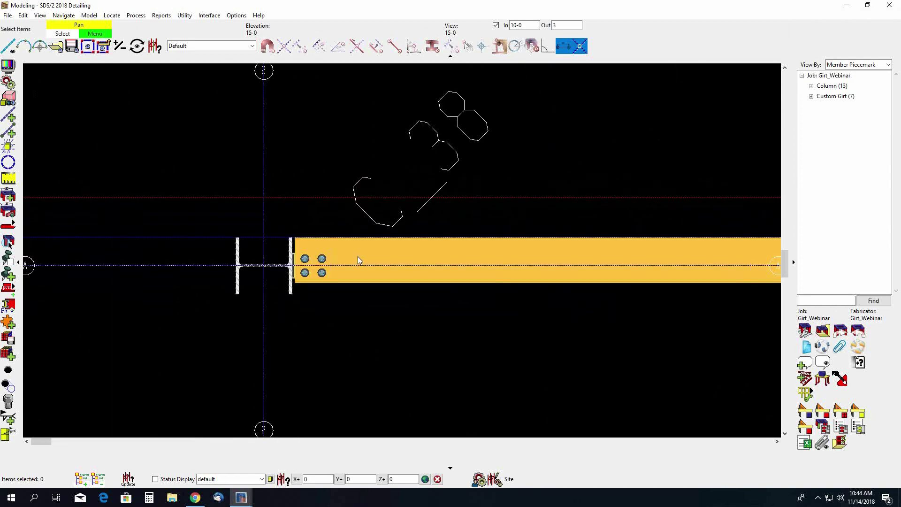
pyautogui.scroll(-5, 197, 231)
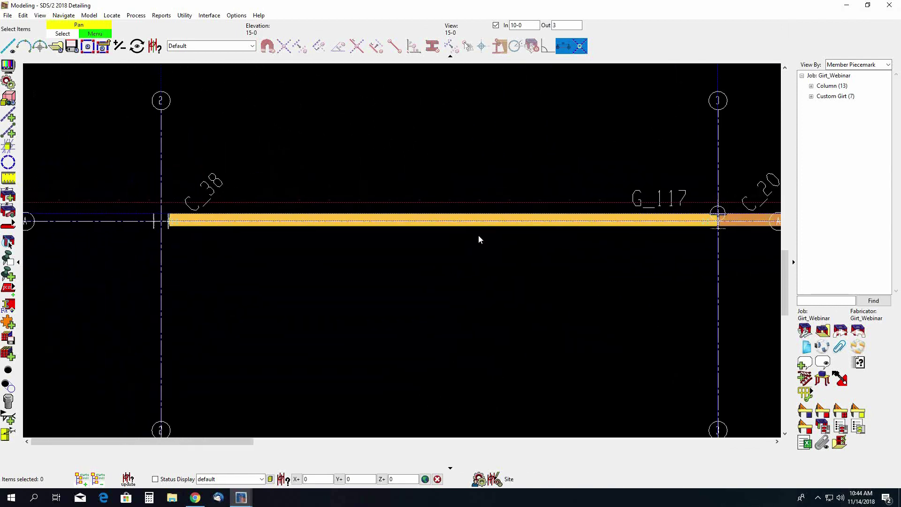
pyautogui.moveTo(426, 243); pyautogui.dragTo(465, 232, button='middle')
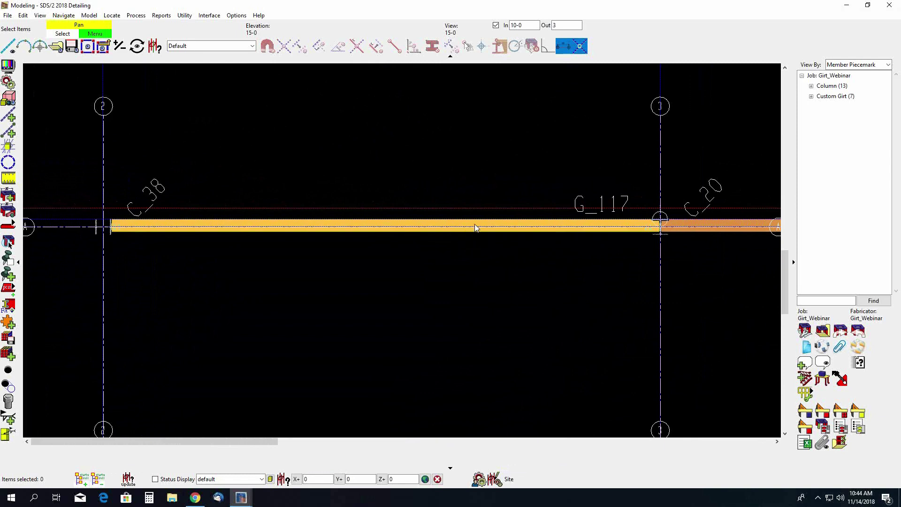
pyautogui.doubleClick(475, 224)
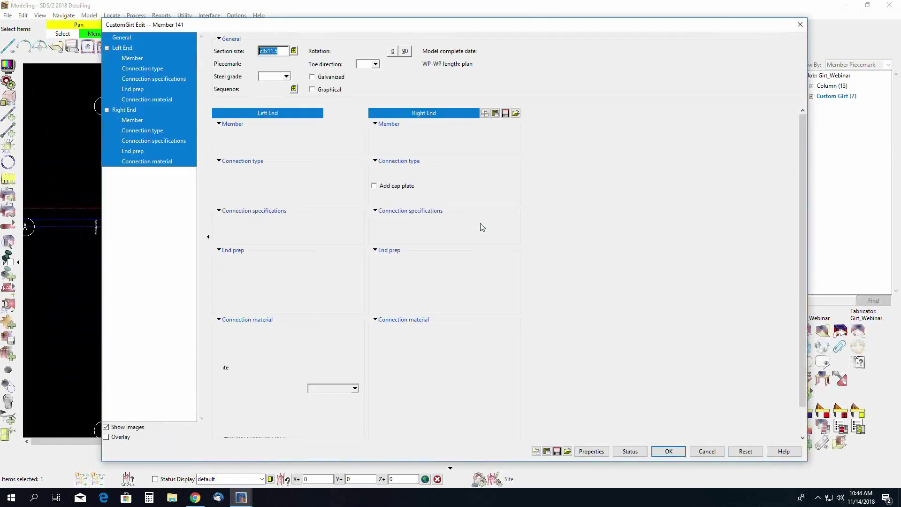
# Make both ends of girt G_117 W Tee connections located at Top, and apply.
pyautogui.click(303, 174)
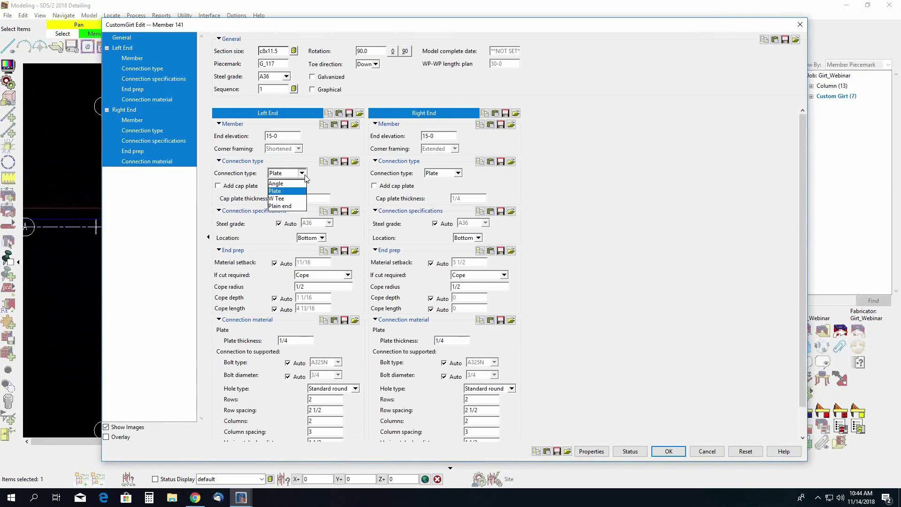
pyautogui.click(287, 199)
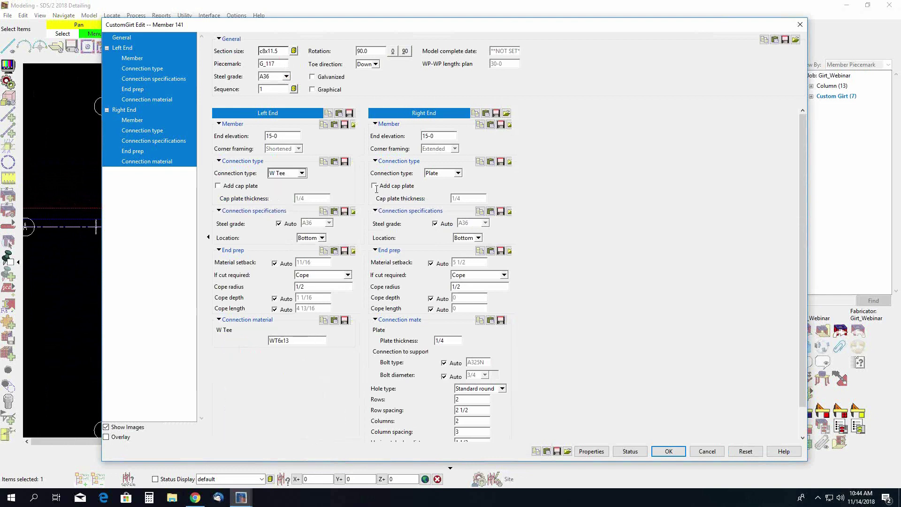
pyautogui.click(457, 173)
pyautogui.click(434, 198)
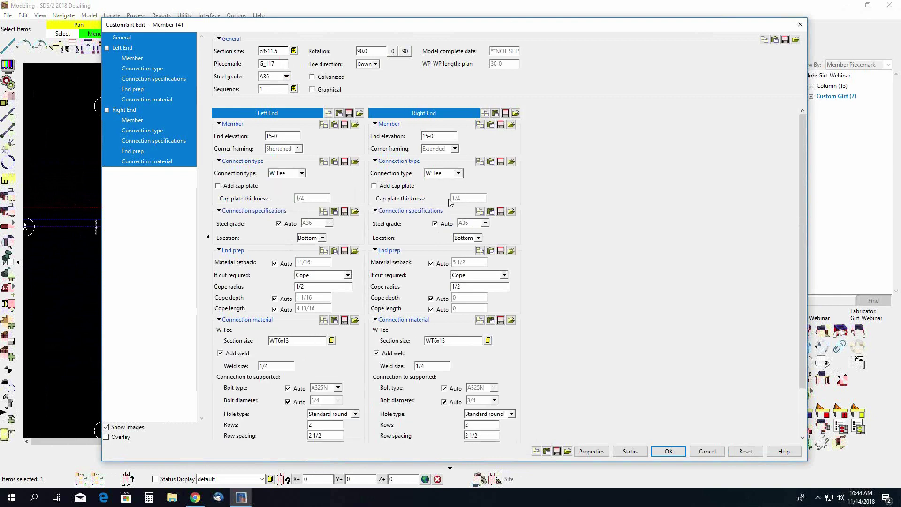
pyautogui.click(322, 238)
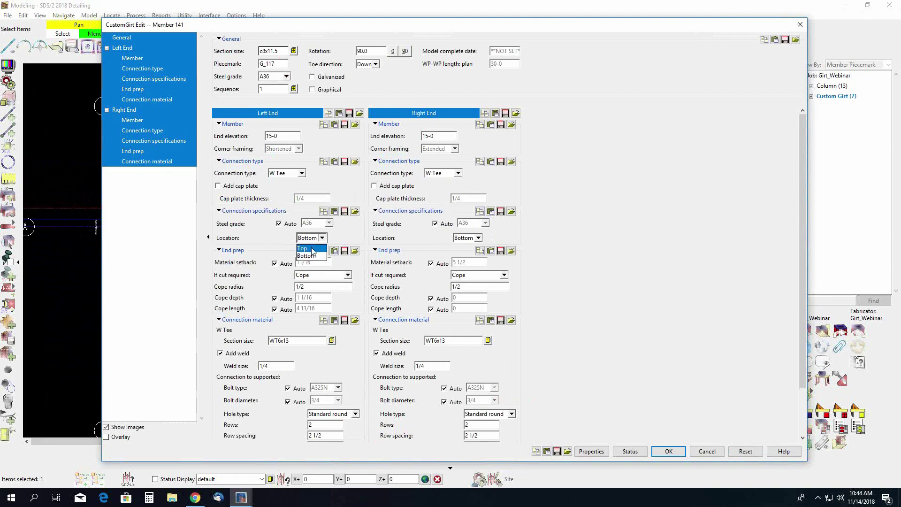
pyautogui.click(305, 248)
pyautogui.click(478, 238)
pyautogui.click(469, 248)
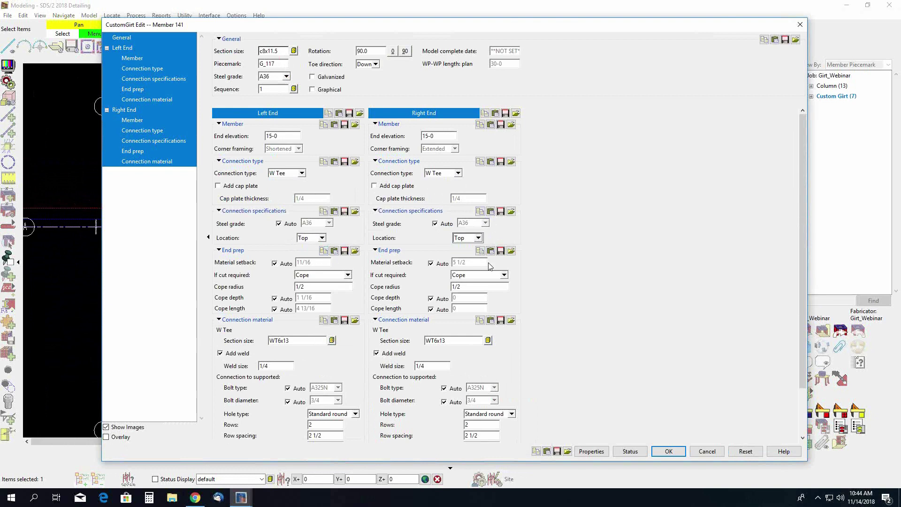
pyautogui.click(664, 450)
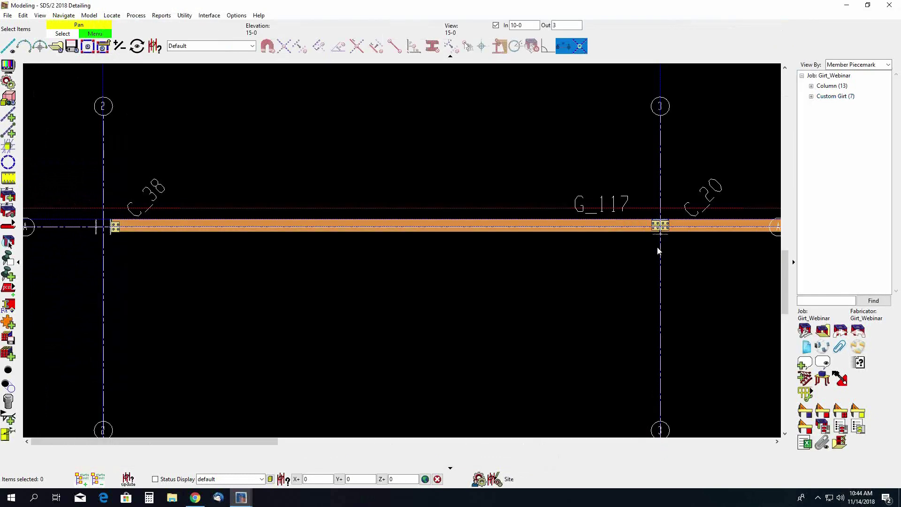
# Orbit into a 3-D view of the girt and column.
pyautogui.scroll(3, 658, 230)
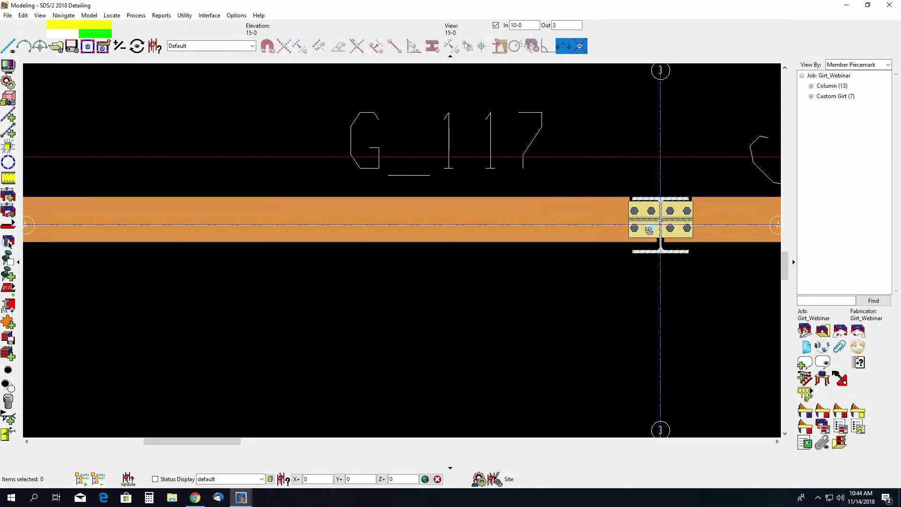
pyautogui.moveTo(655, 253); pyautogui.dragTo(685, 235, button='middle')
pyautogui.scroll(-5, 646, 215)
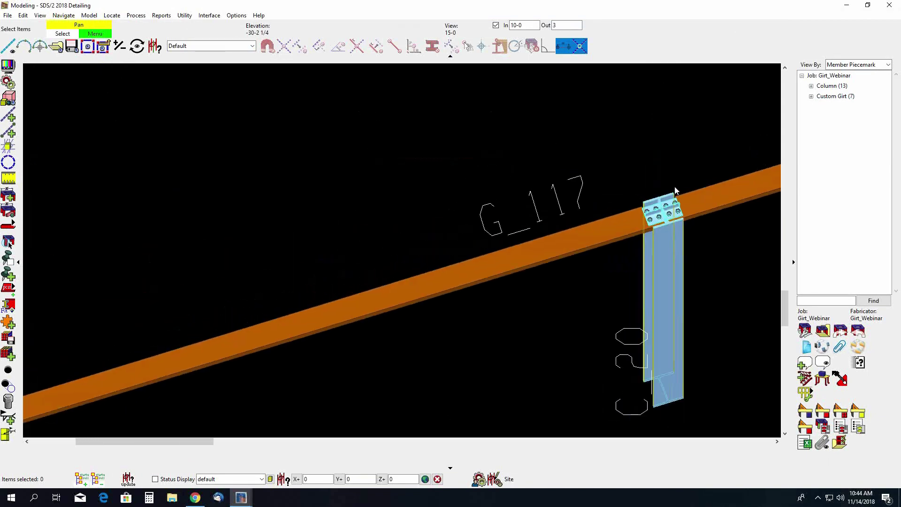
pyautogui.scroll(3, 281, 263)
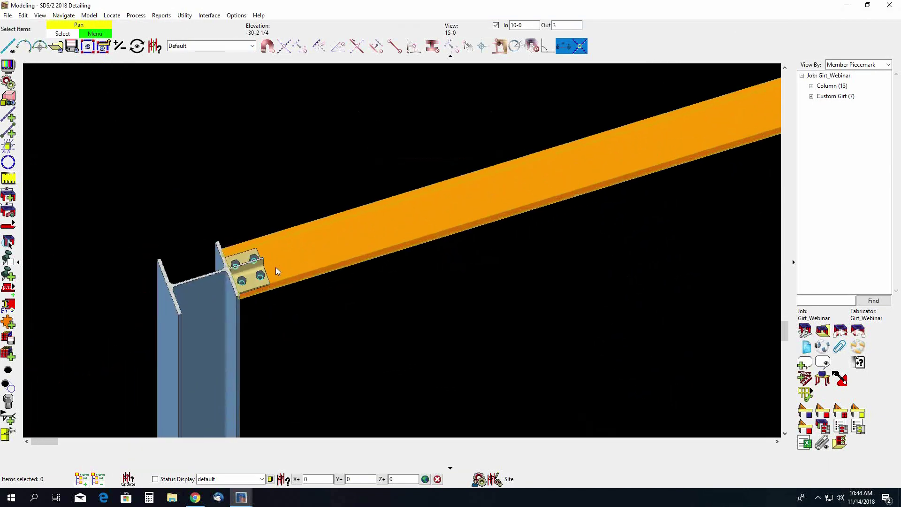
pyautogui.doubleClick(358, 235)
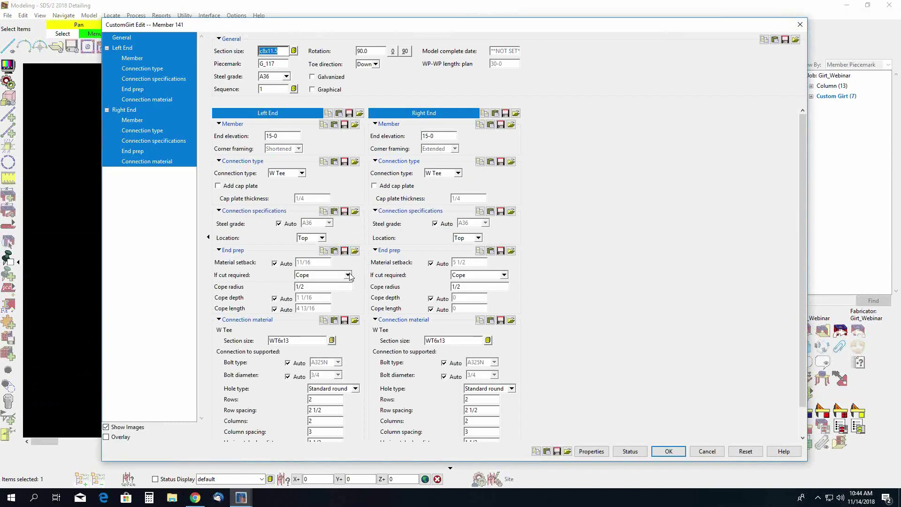
pyautogui.scroll(-2, 349, 276)
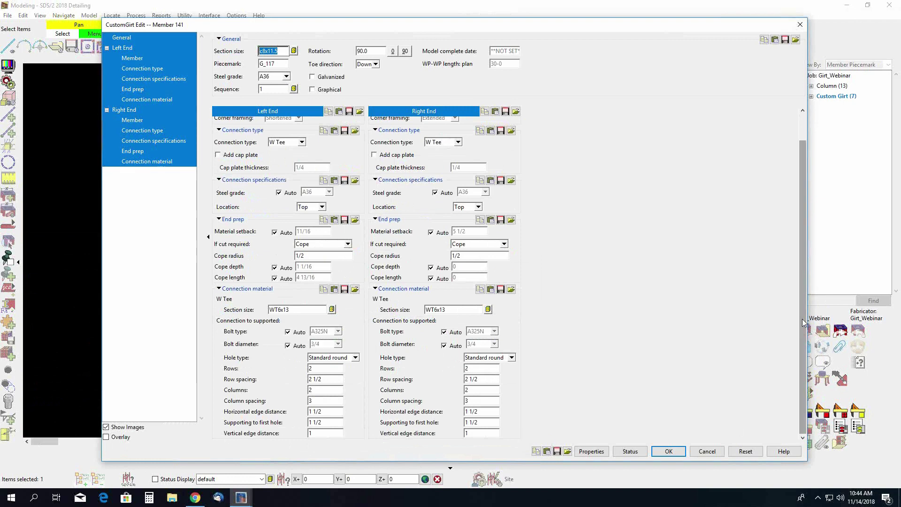
pyautogui.click(673, 451)
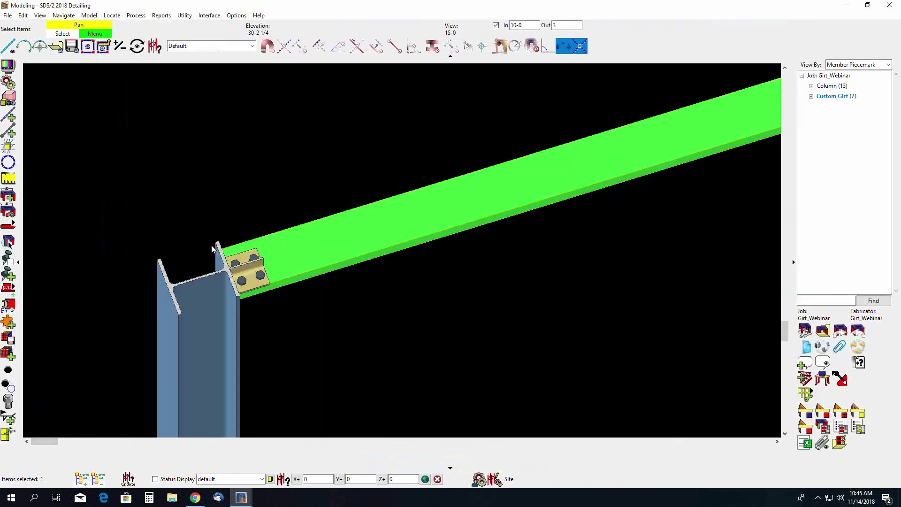
# Go back to the flat 15-0 elevation, zoom onto the gridline 2 tee connection, and deselect the girt.
pyautogui.scroll(3, 232, 253)
pyautogui.press('Home')
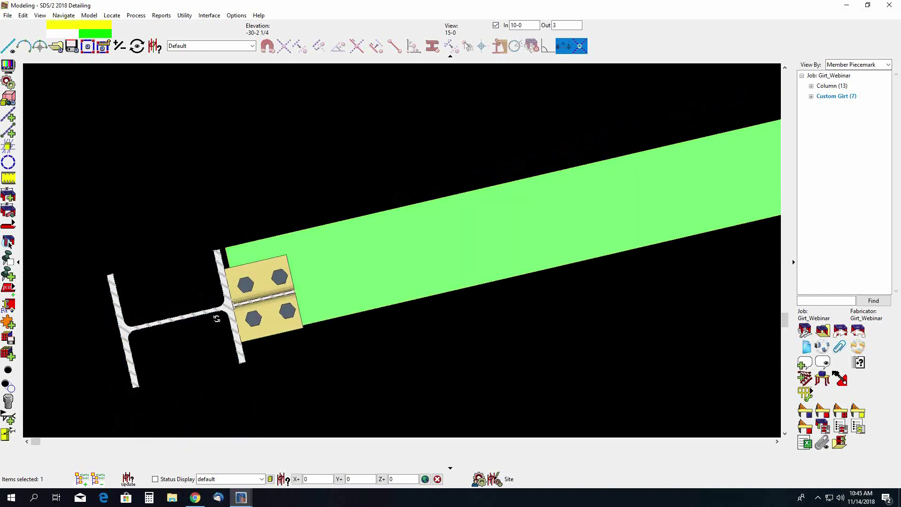
pyautogui.scroll(3, 233, 269)
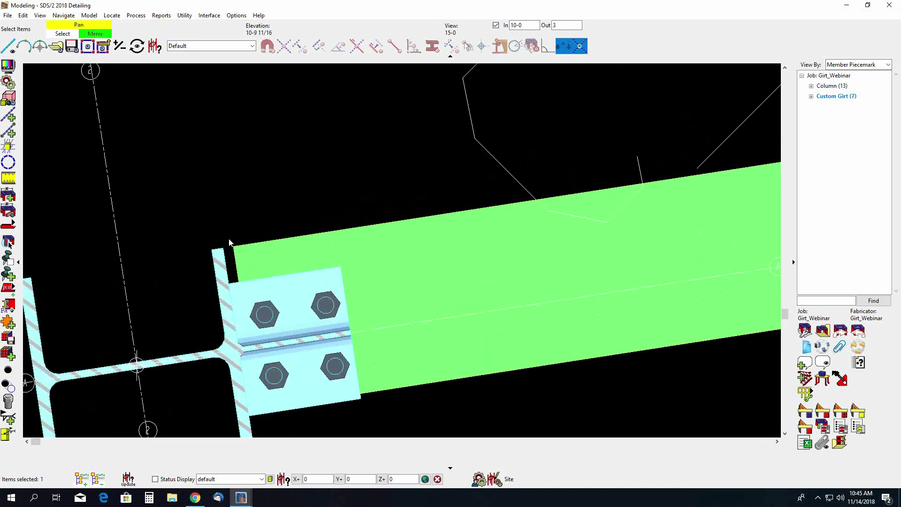
pyautogui.press('Home')
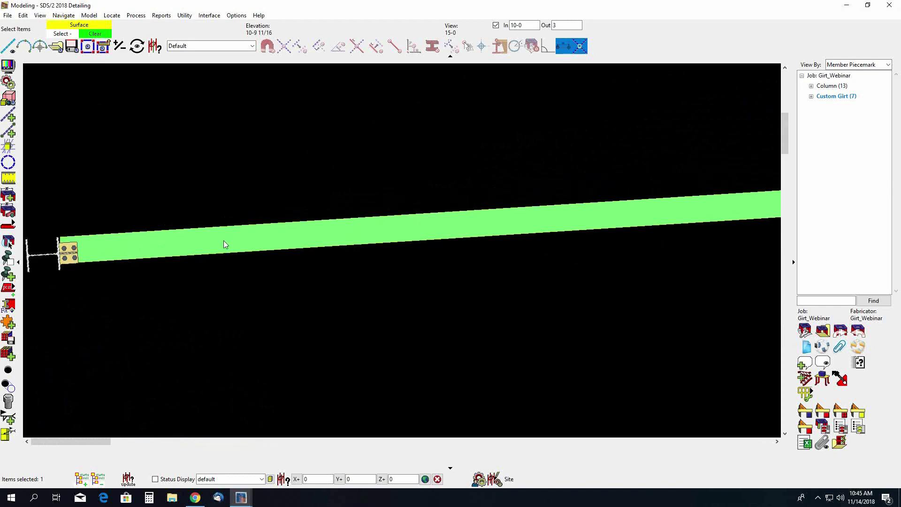
pyautogui.moveTo(243, 195); pyautogui.dragTo(506, 87, button='middle')
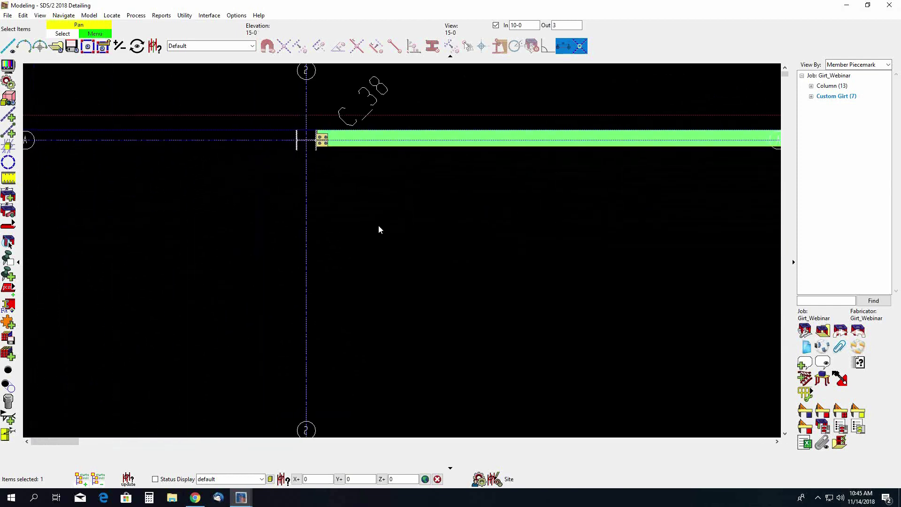
pyautogui.click(298, 136)
pyautogui.scroll(3, 303, 136)
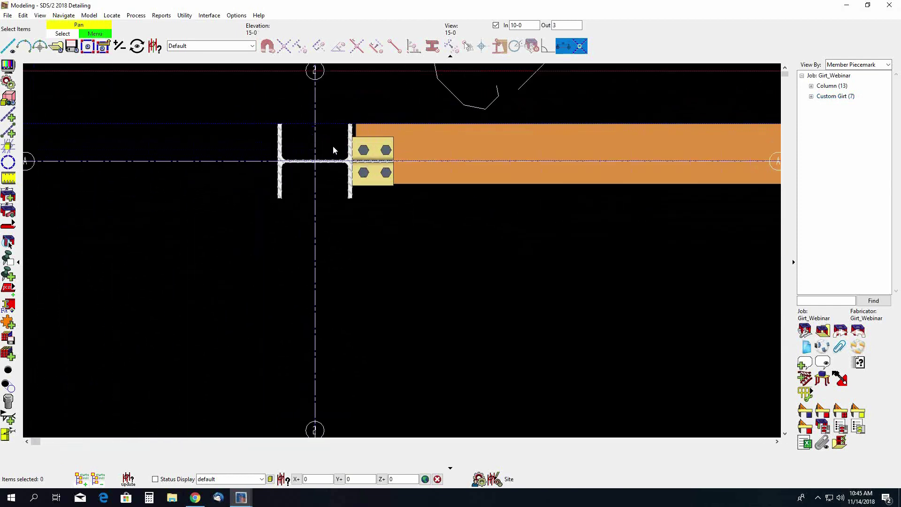
# Add a construction line 4 units left of the vertical gridline.
pyautogui.click(8, 115)
pyautogui.click(315, 207)
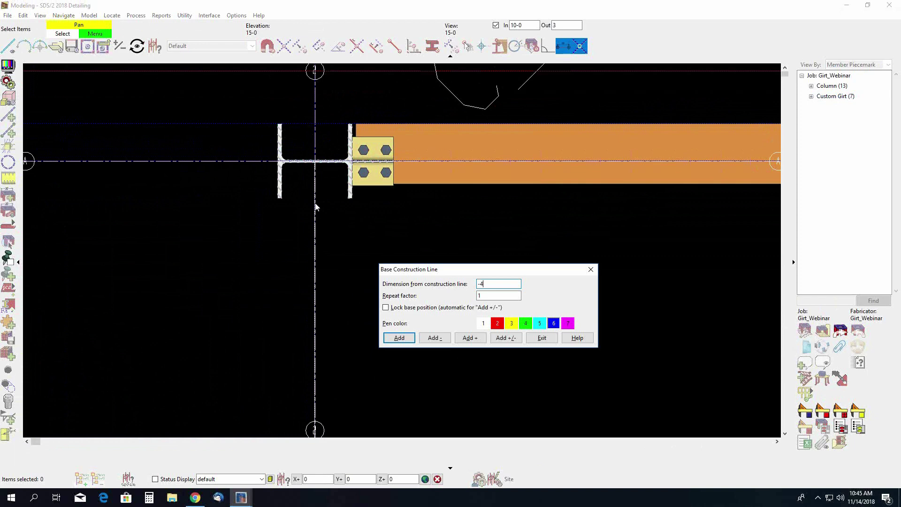
pyautogui.press('Return')
pyautogui.click(542, 338)
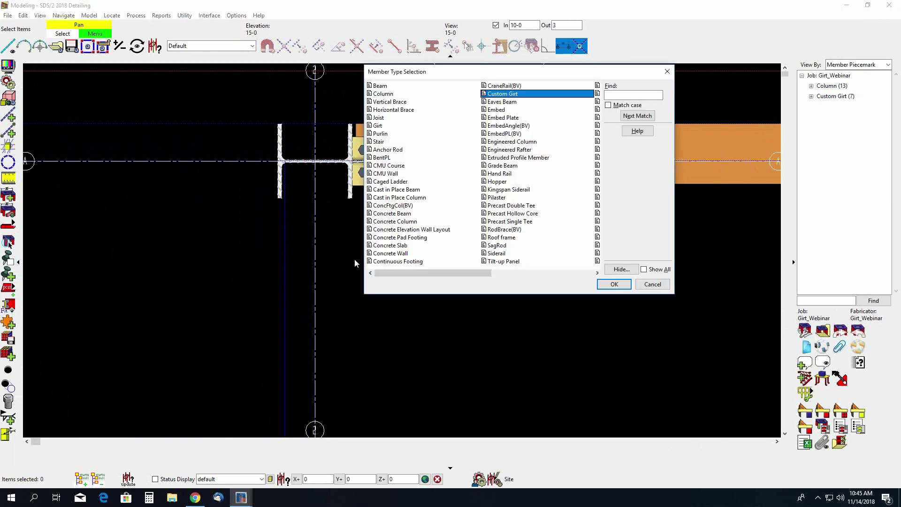
# Begin a Custom Girt at the column, then cancel it and pan toward another column.
pyautogui.press('a')
pyautogui.click(624, 287)
pyautogui.click(288, 170)
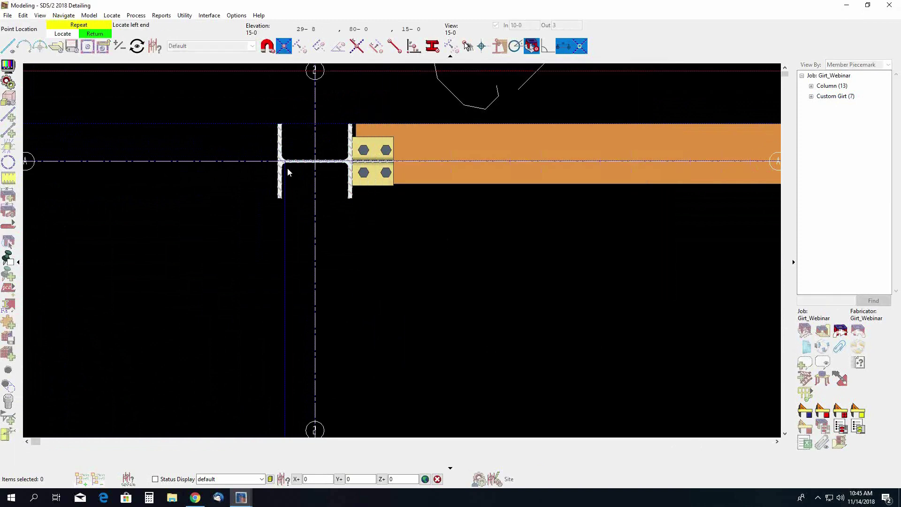
pyautogui.scroll(-5, 296, 136)
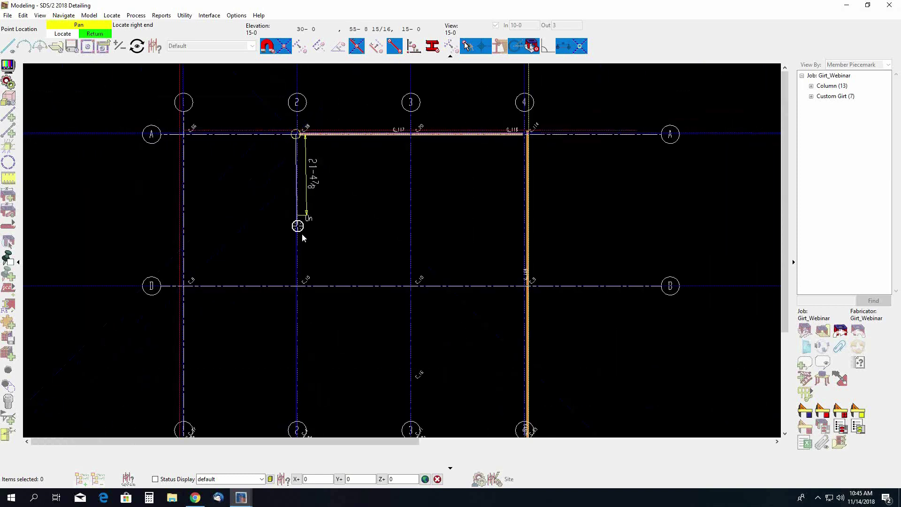
pyautogui.rightClick(215, 143)
pyautogui.moveTo(215, 144); pyautogui.dragTo(325, 161, button='middle')
pyautogui.scroll(6, 325, 162)
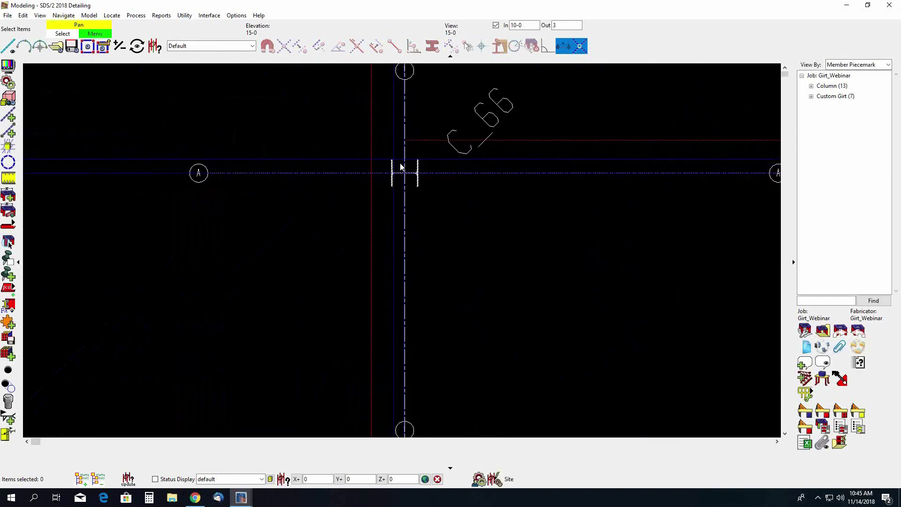
# Add a Custom Girt along gridline 1 from grid A to the grid B column.
pyautogui.press('Insert')
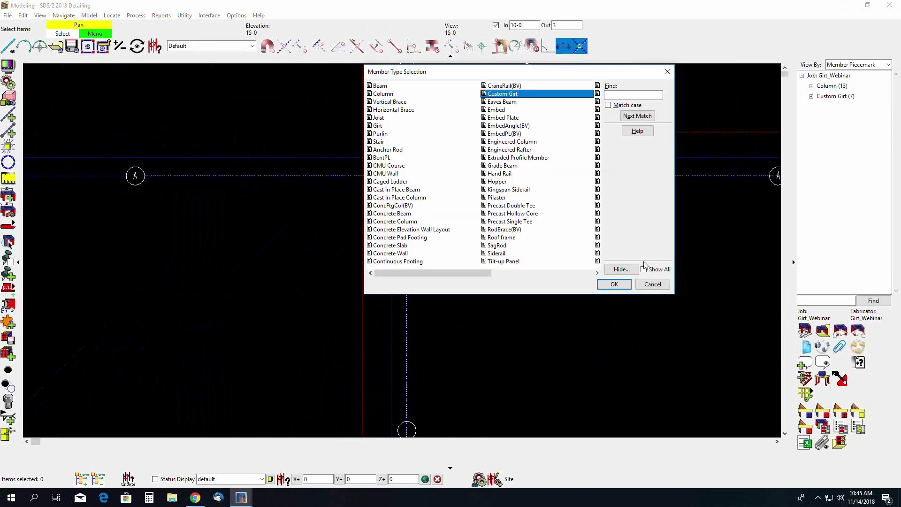
pyautogui.click(614, 284)
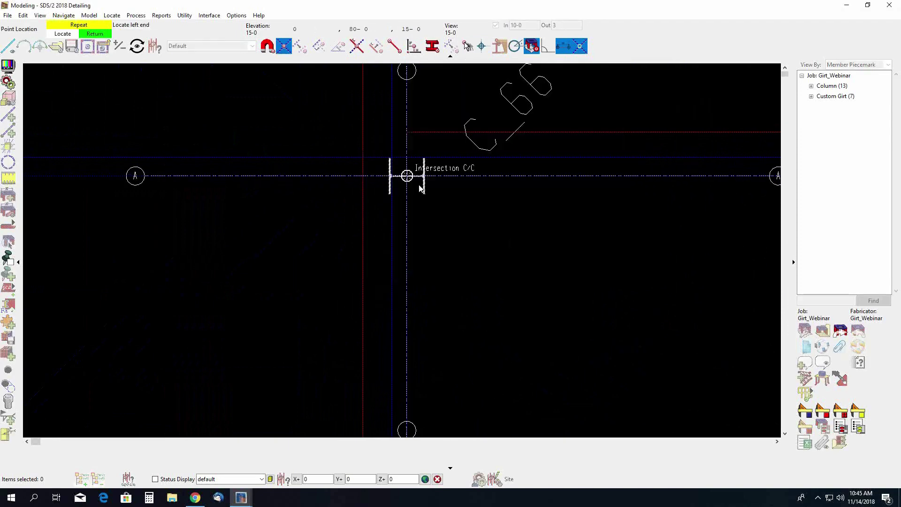
pyautogui.click(393, 177)
pyautogui.scroll(-4, 394, 179)
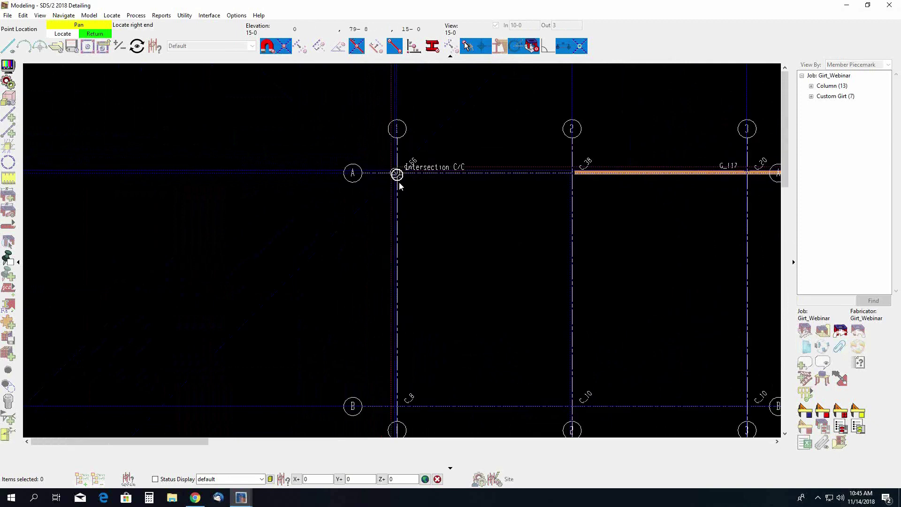
pyautogui.scroll(5, 396, 404)
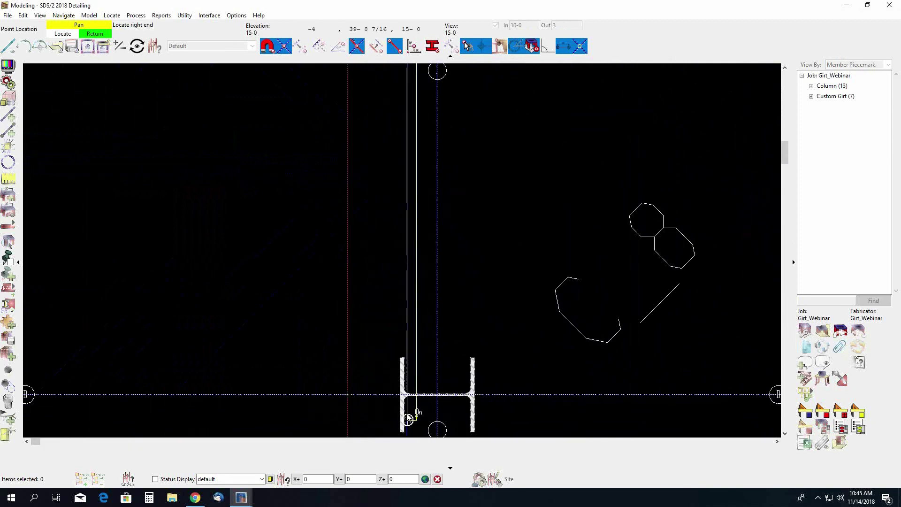
pyautogui.scroll(2, 407, 416)
pyautogui.click(408, 370)
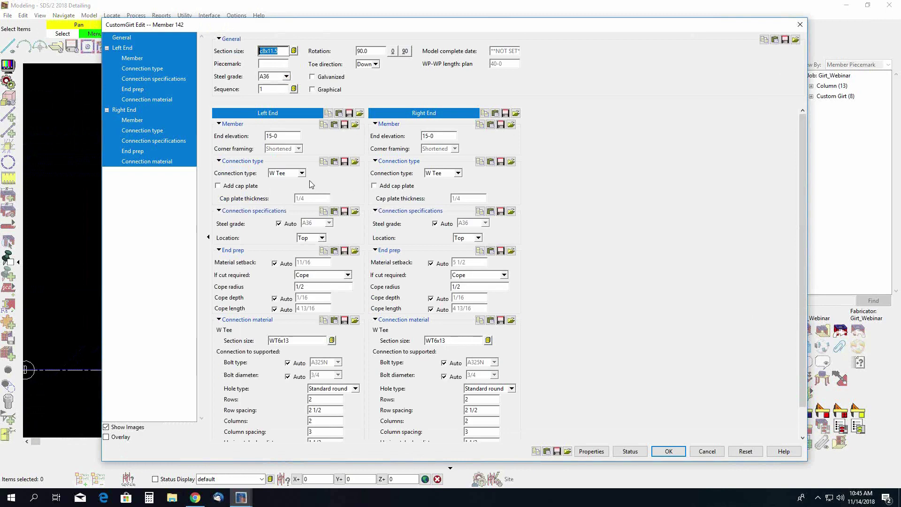
# Set both end connections of girt 142 to Plate and accept.
pyautogui.click(300, 173)
pyautogui.click(287, 191)
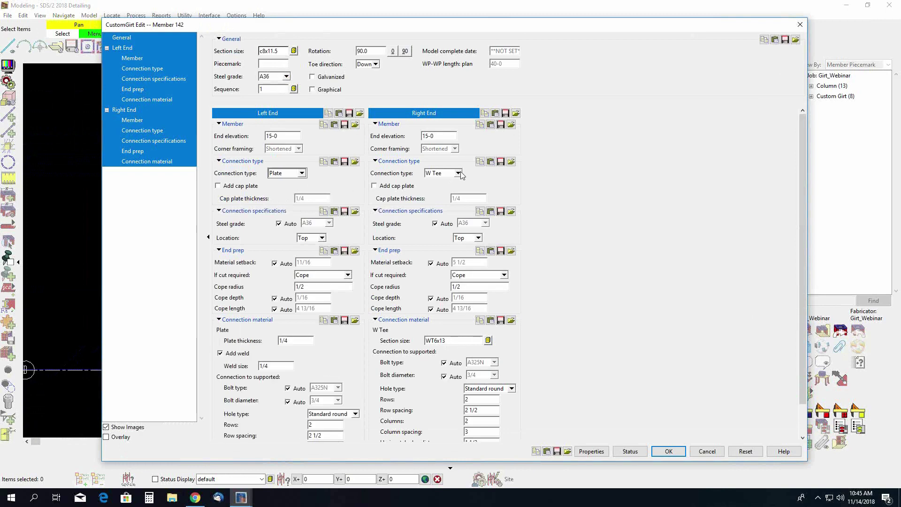
pyautogui.click(458, 173)
pyautogui.click(437, 192)
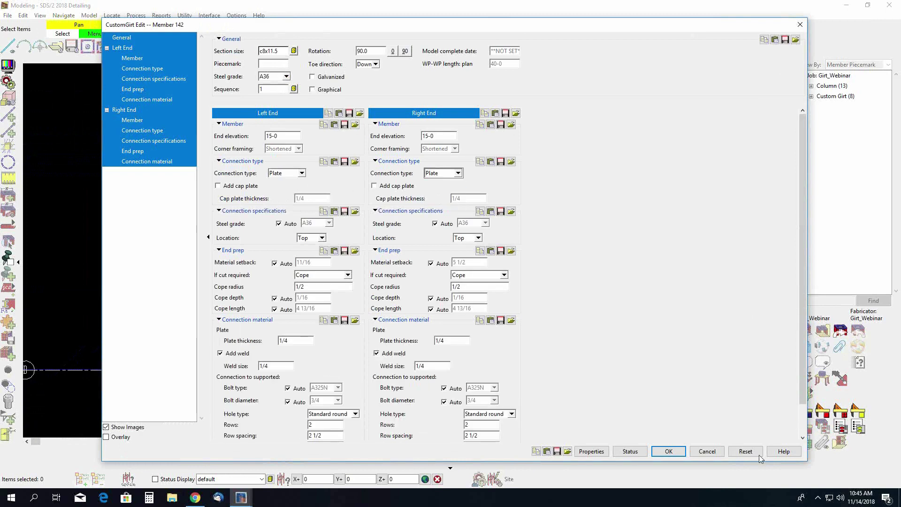
pyautogui.click(668, 452)
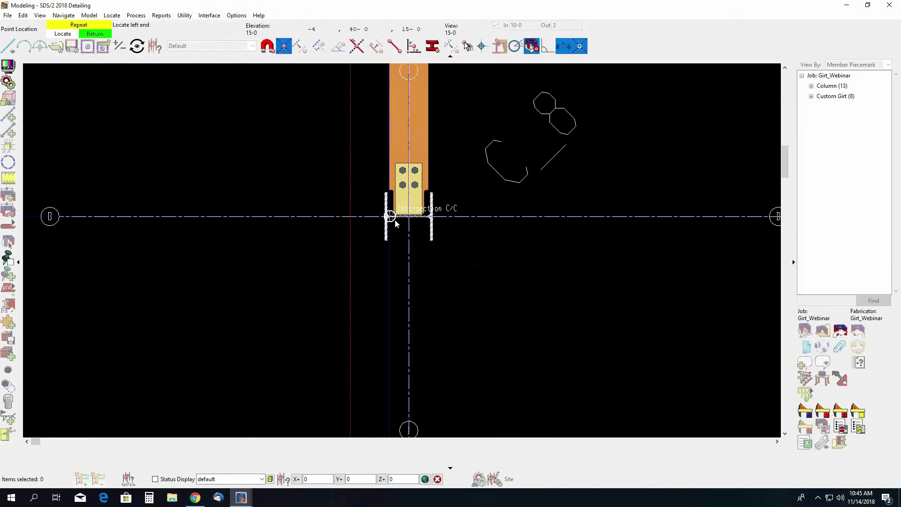
# Locate the next girt from the grid B column to the grid C column.
pyautogui.click(391, 225)
pyautogui.scroll(-3, 359, 188)
pyautogui.scroll(-3, 360, 186)
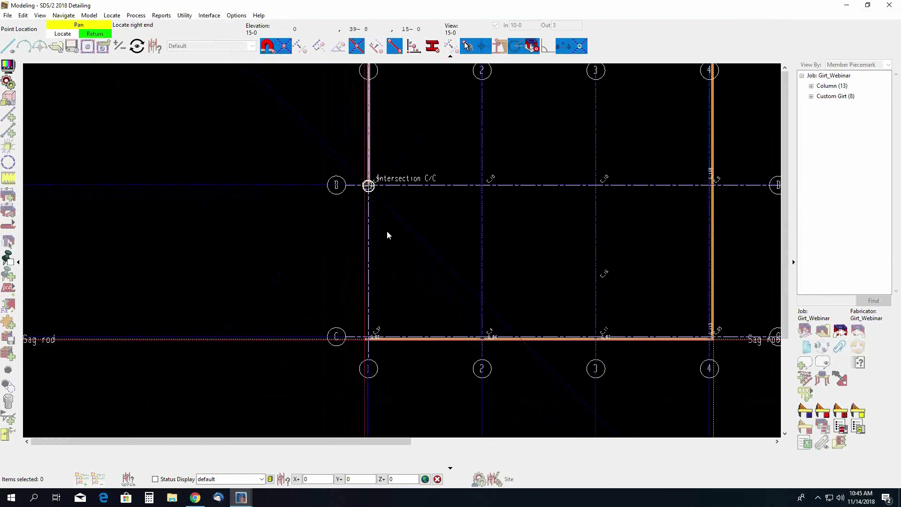
pyautogui.scroll(5, 378, 338)
pyautogui.scroll(5, 378, 263)
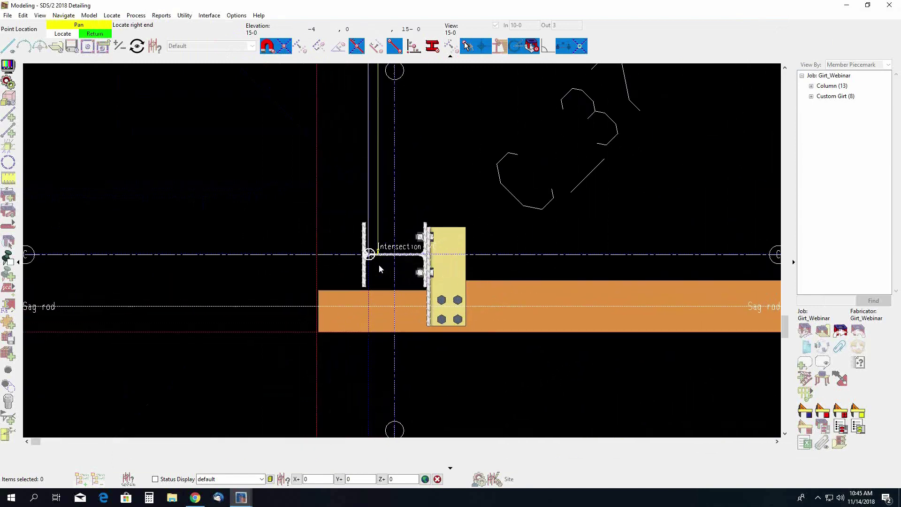
pyautogui.click(356, 259)
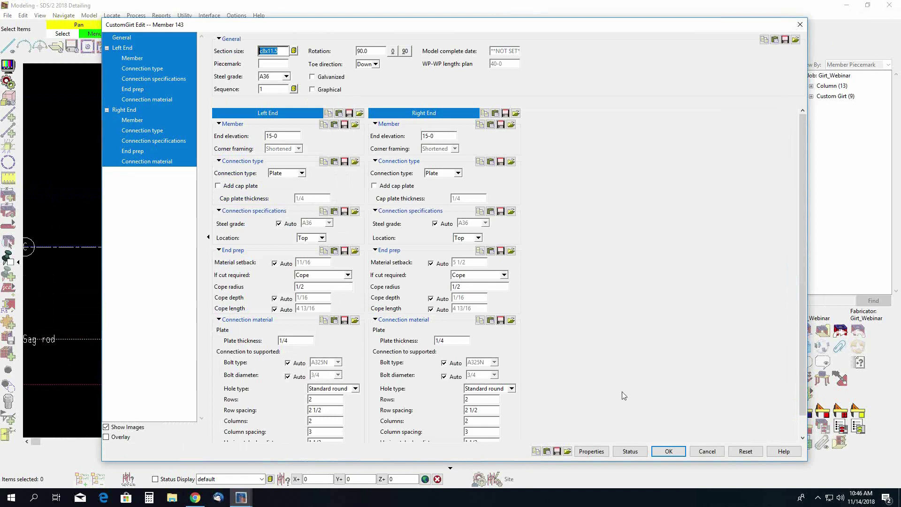
# Accept girt 143, then change its toe direction from Down to Up.
pyautogui.click(668, 451)
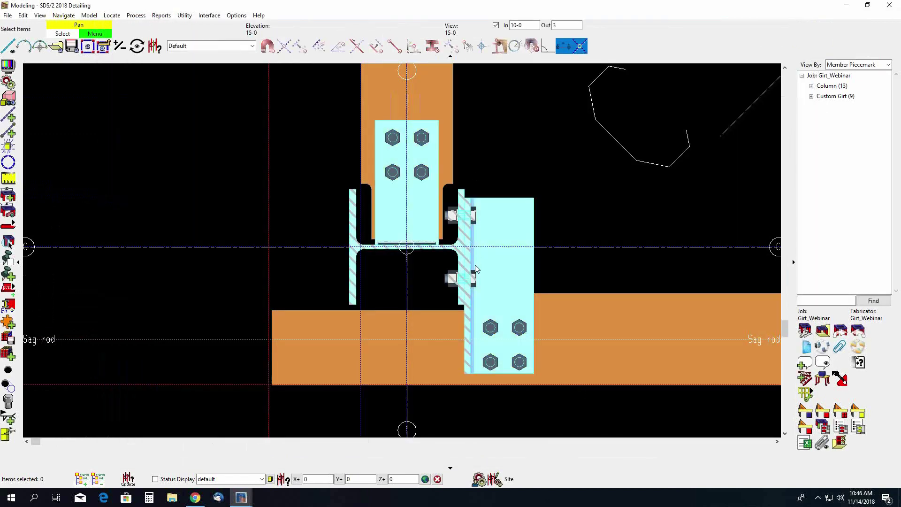
pyautogui.scroll(-2, 416, 282)
pyautogui.moveTo(417, 282); pyautogui.dragTo(440, 309, button='middle')
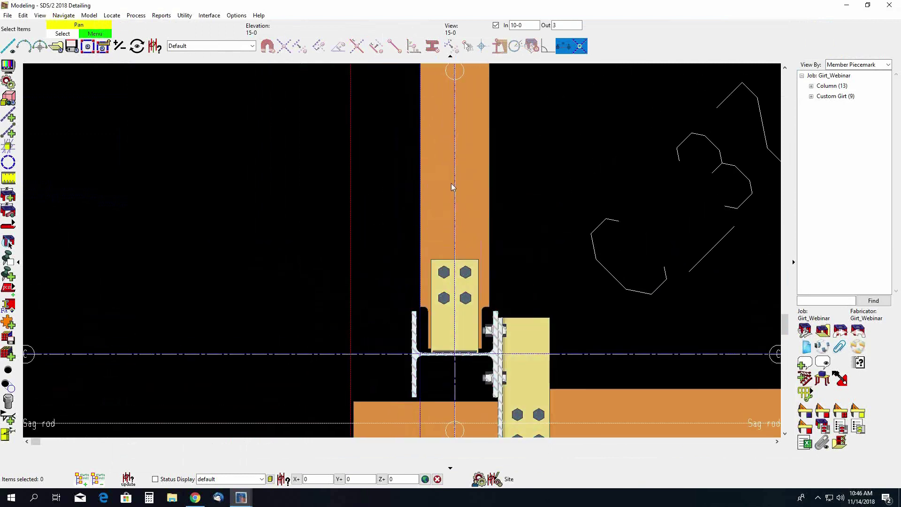
pyautogui.doubleClick(465, 166)
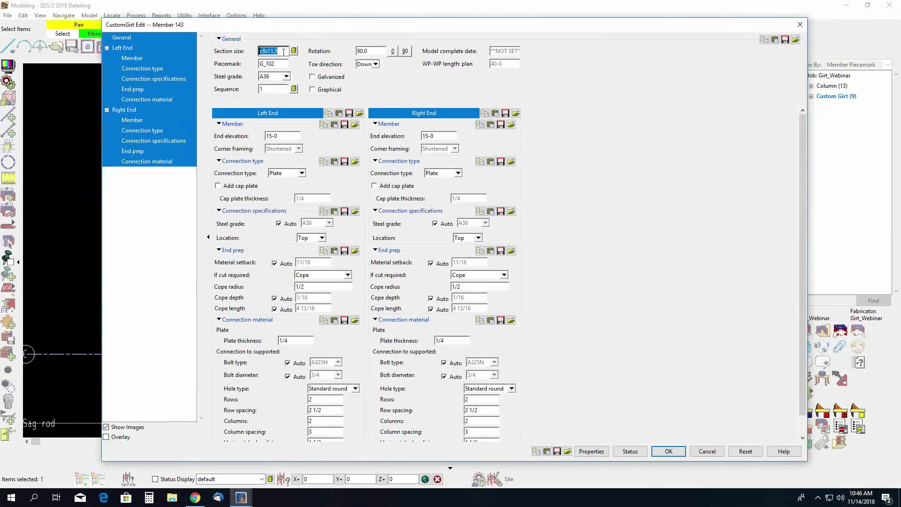
pyautogui.click(376, 64)
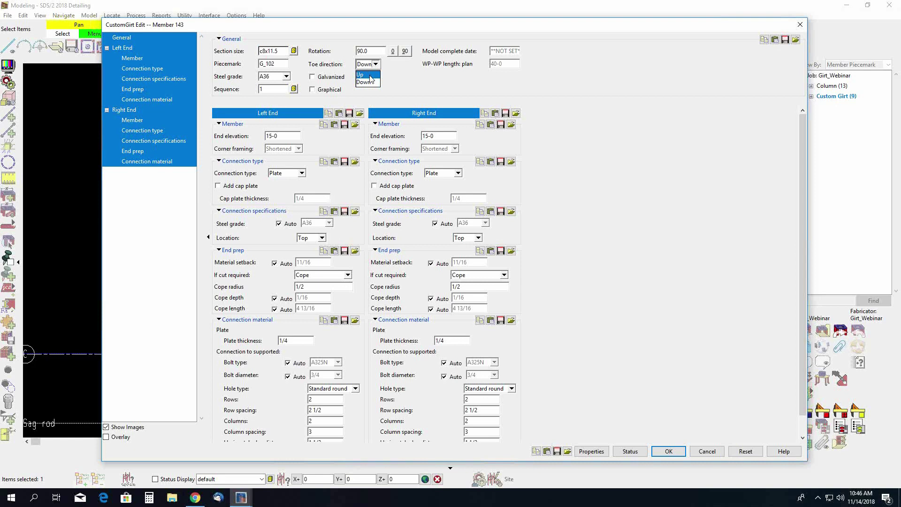
pyautogui.click(370, 75)
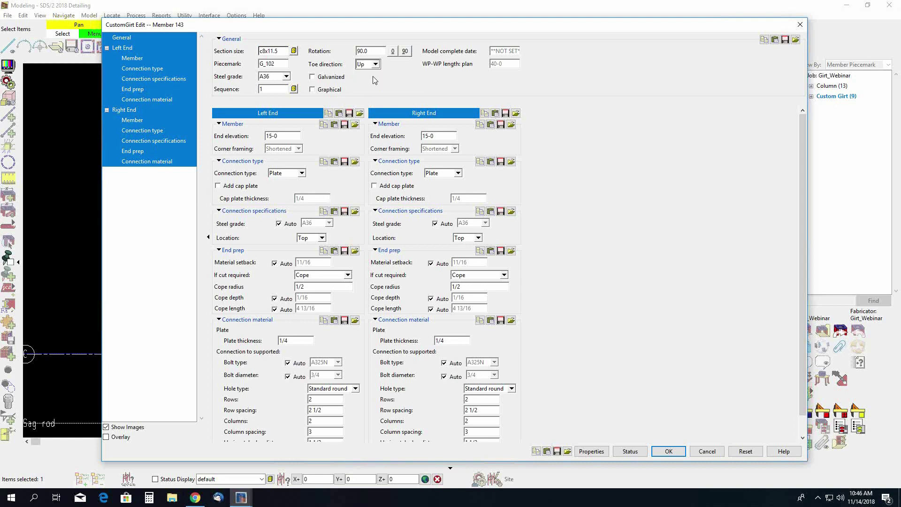
pyautogui.click(675, 454)
# Switch to an isometric view and rotate around the connection to inspect it.
pyautogui.press('i')
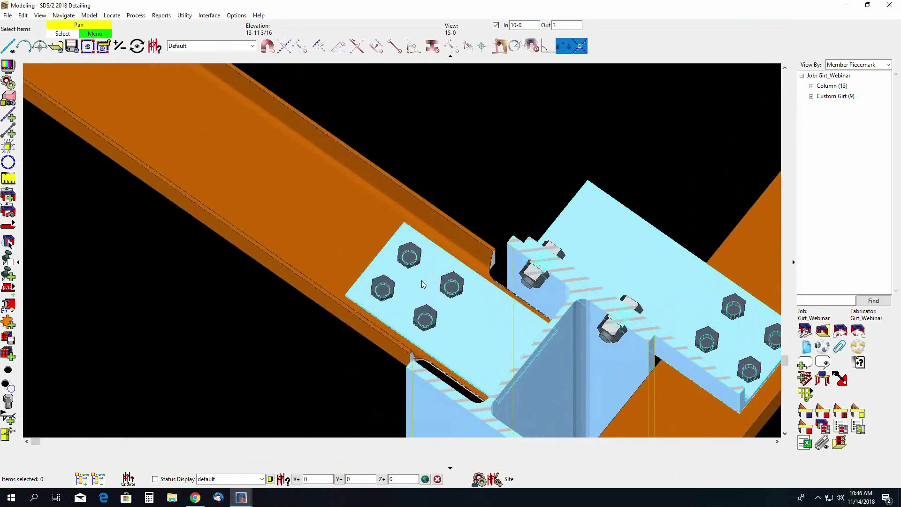
pyautogui.scroll(2, 452, 285)
pyautogui.scroll(-3, 452, 291)
pyautogui.moveTo(466, 313); pyautogui.dragTo(387, 332, button='middle')
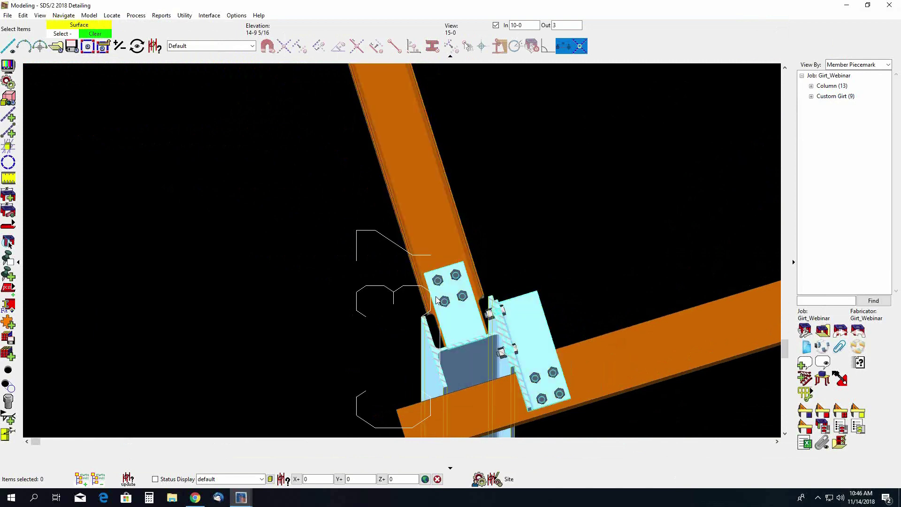
# Return to the flat plan and pan right across gridlines 3 and 4, reviewing girt connections.
pyautogui.press('Home')
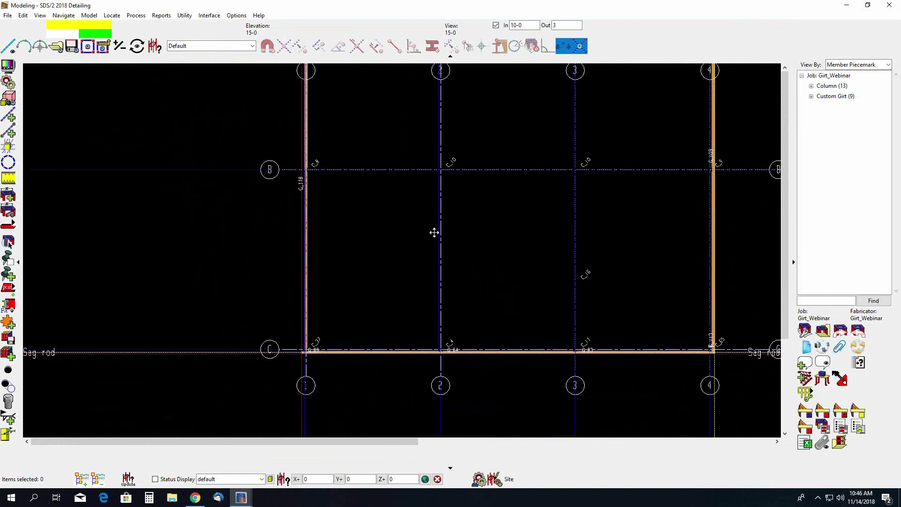
pyautogui.scroll(5, 337, 327)
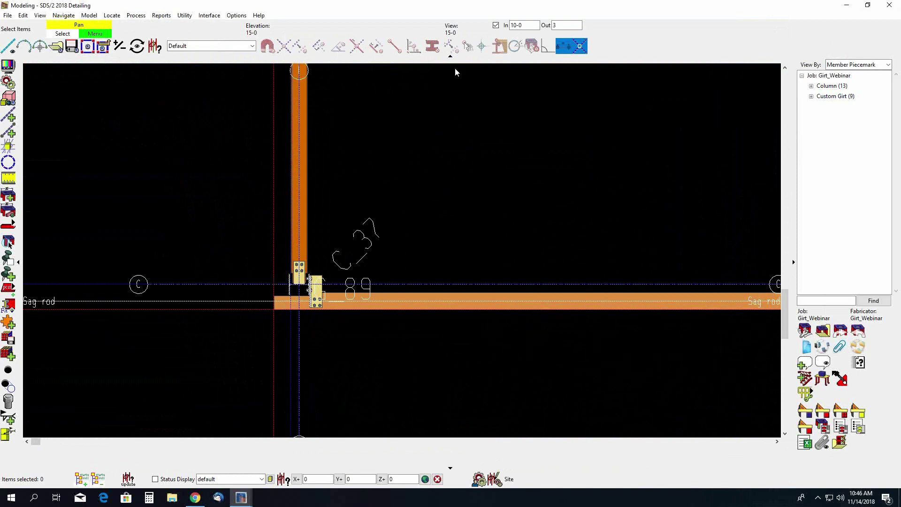
pyautogui.press('Right')
pyautogui.press('Right')
pyautogui.press('Right')
pyautogui.press('Right')
pyautogui.press('Right')
pyautogui.press('Right')
pyautogui.press('Right')
pyautogui.press('Right')
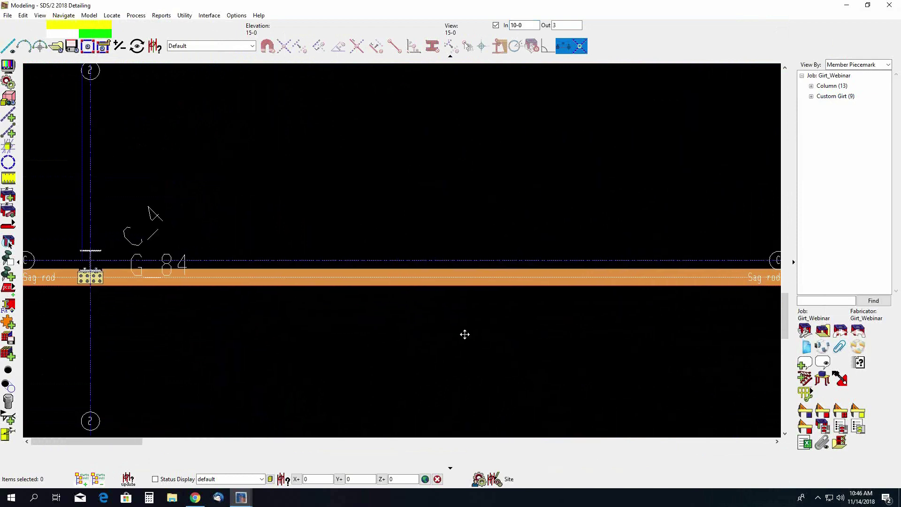
pyautogui.press('Right')
pyautogui.press('Right')
pyautogui.press('Right')
pyautogui.press('Right')
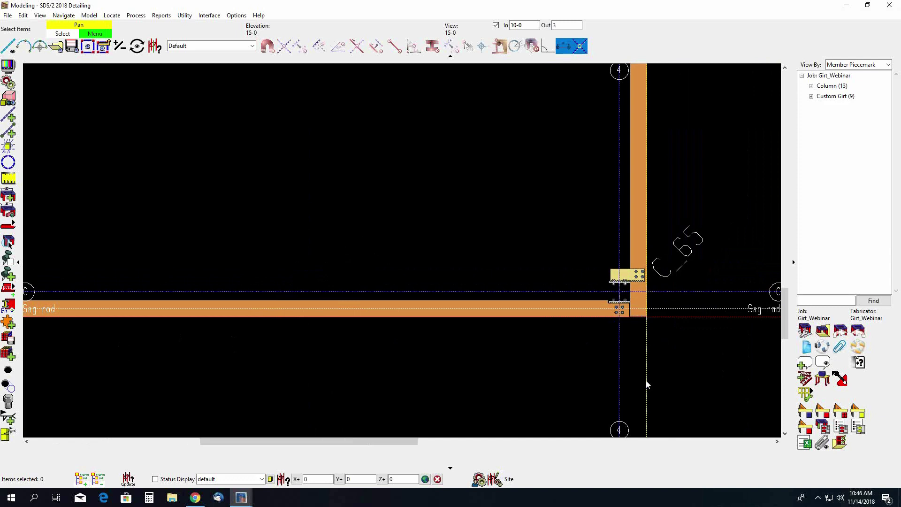
pyautogui.scroll(-3, 647, 384)
pyautogui.scroll(1, 611, 175)
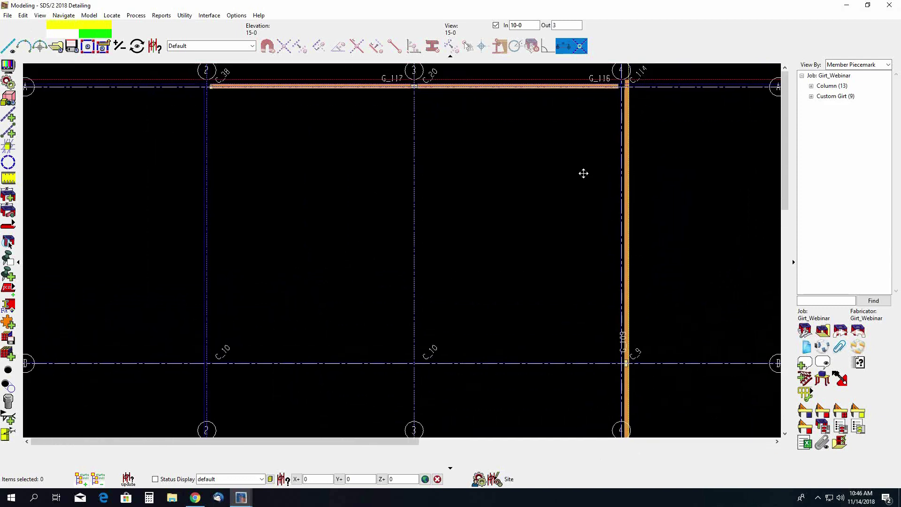
pyautogui.scroll(5, 583, 174)
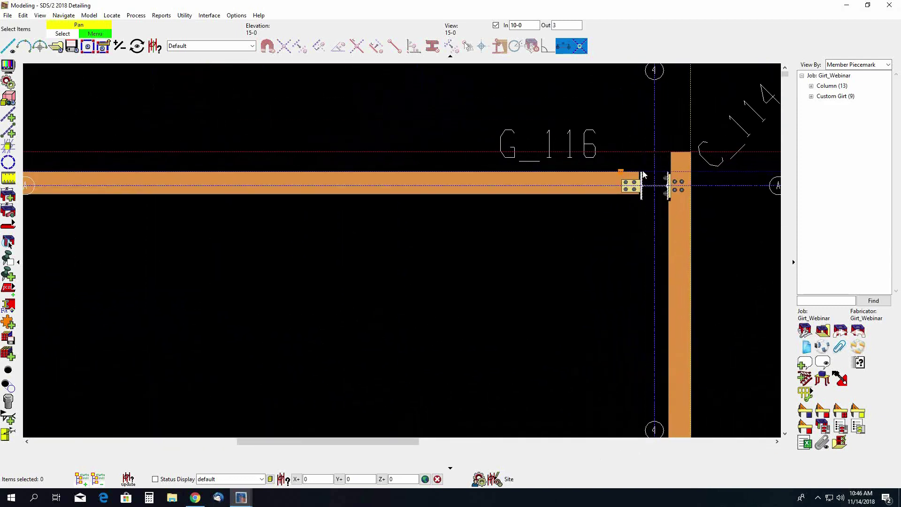
pyautogui.scroll(-6, 643, 175)
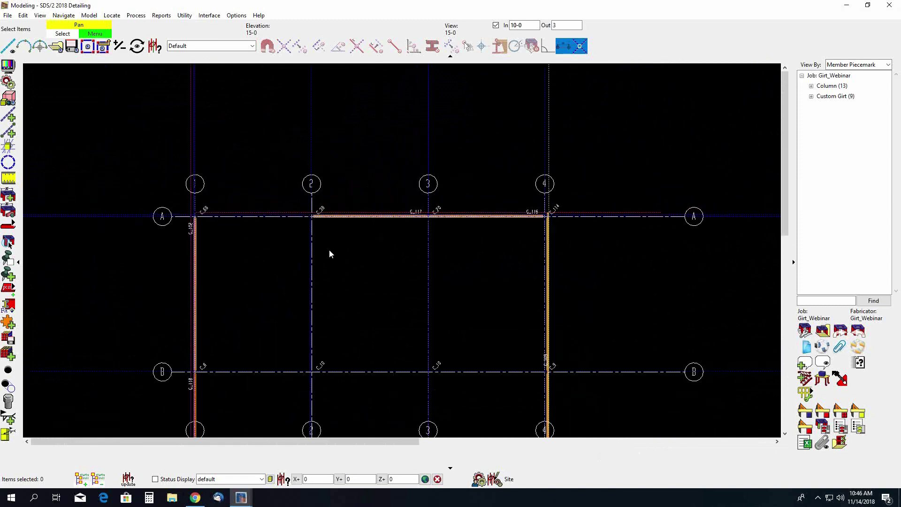
# Zoom onto girt G_118 at the grid B column on line 1, then bring up the saved views list.
pyautogui.moveTo(330, 254); pyautogui.dragTo(629, 112, button='middle')
pyautogui.scroll(2, 432, 297)
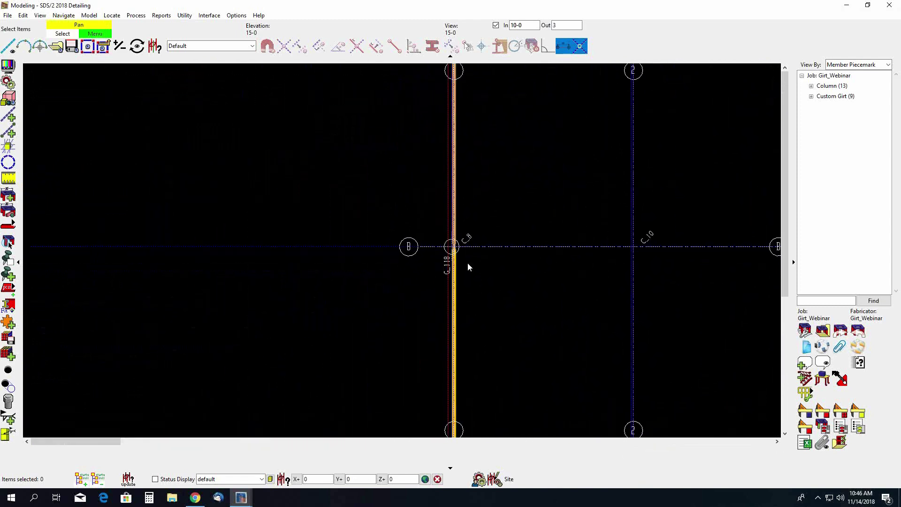
pyautogui.scroll(1, 468, 265)
pyautogui.scroll(1, 459, 236)
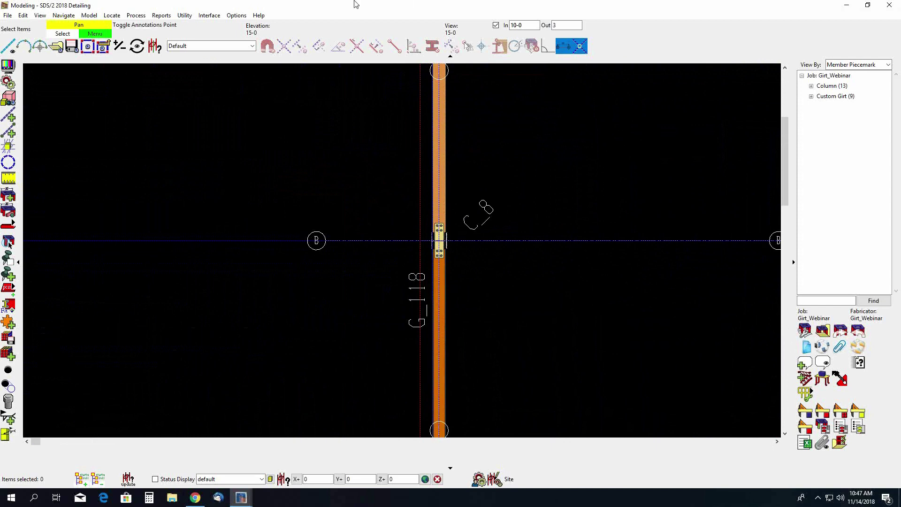
pyautogui.click(56, 45)
# Open the Sag rod elevation view and choose SagRod as the new member type.
pyautogui.doubleClick(462, 159)
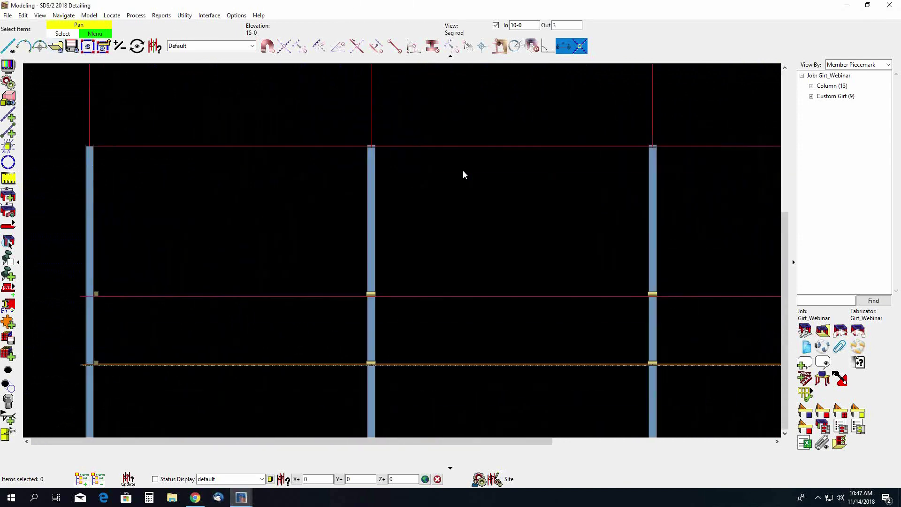
pyautogui.scroll(2, 322, 269)
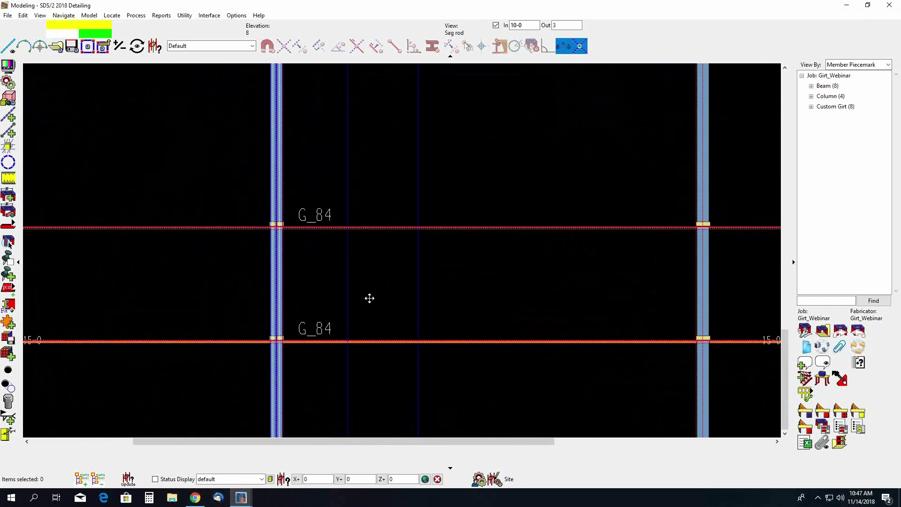
pyautogui.scroll(2, 371, 297)
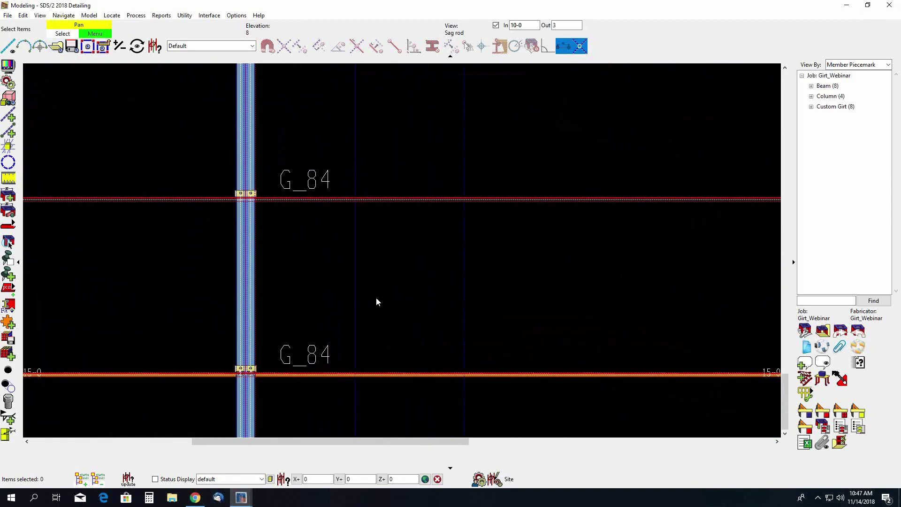
pyautogui.hotkey('ctrl', 't')
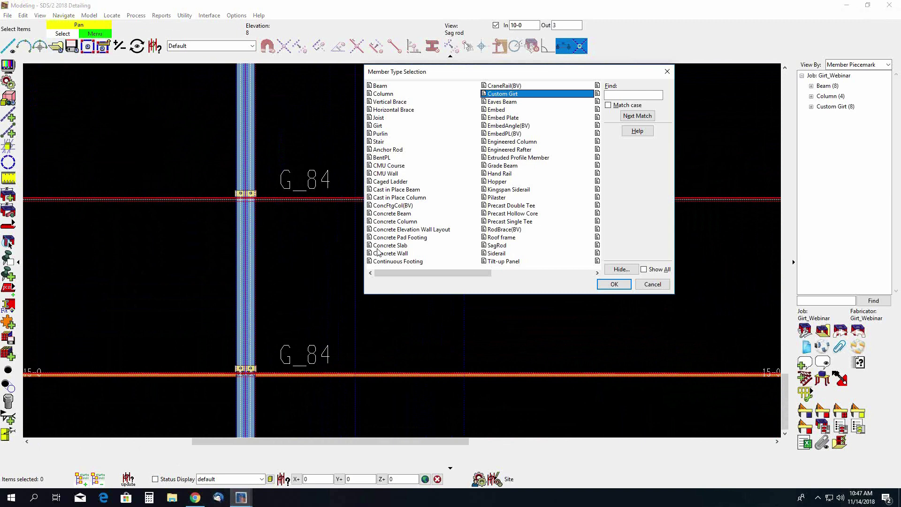
pyautogui.click(513, 246)
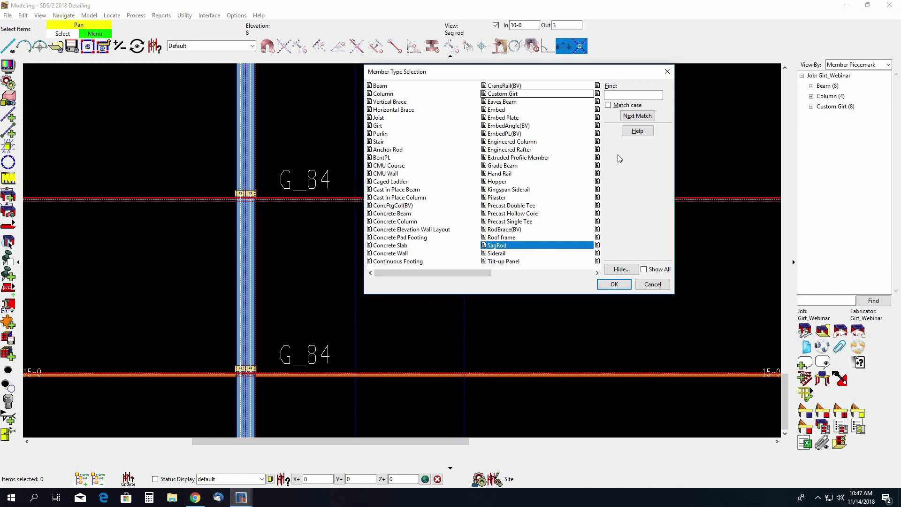
pyautogui.click(623, 283)
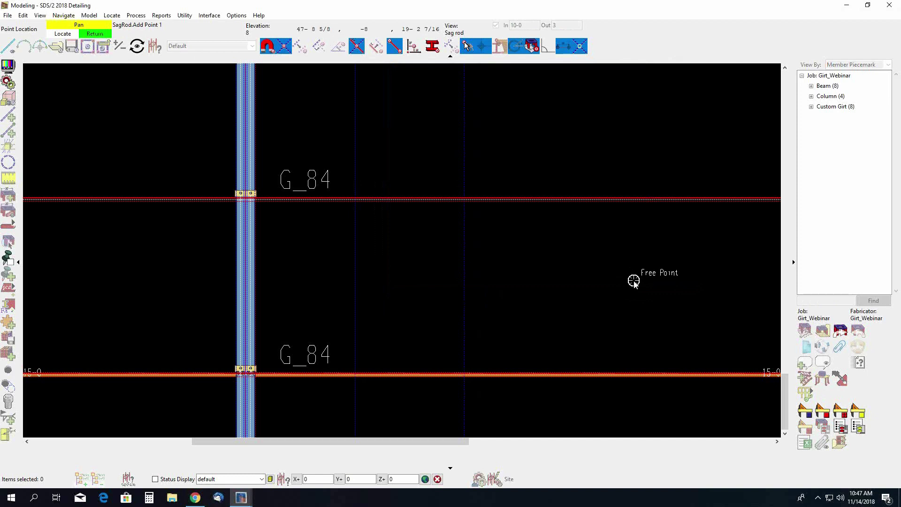
# Place a straight sag rod from the C/C intersection on upper girt G_84 to the lower girt.
pyautogui.scroll(2, 357, 194)
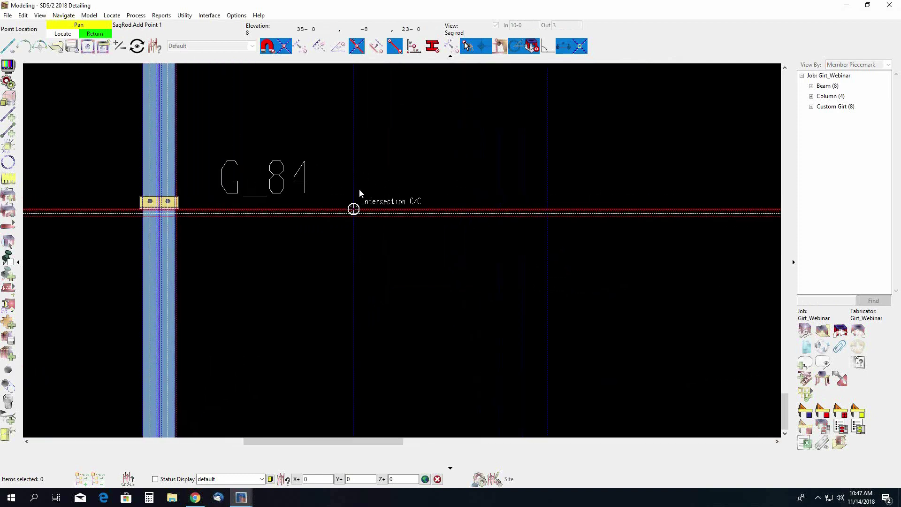
pyautogui.click(360, 192)
pyautogui.scroll(3, 361, 211)
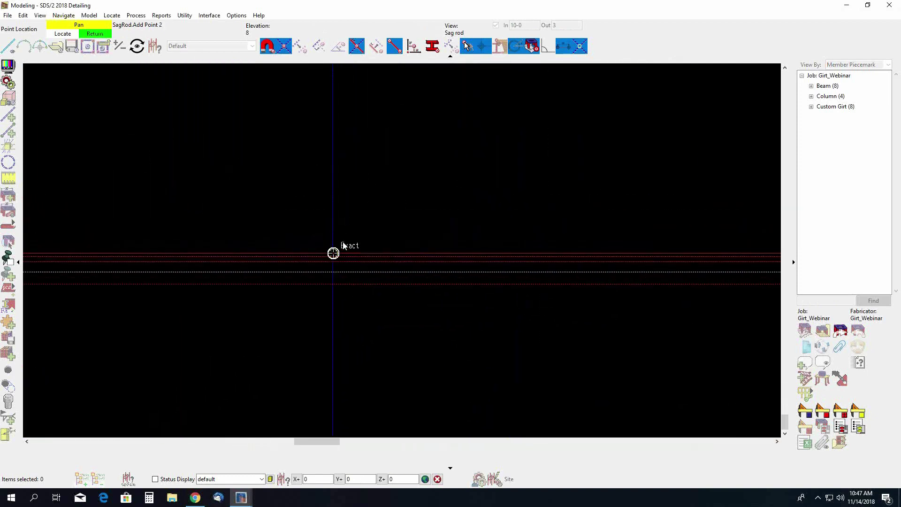
pyautogui.scroll(-4, 346, 230)
pyautogui.scroll(2, 345, 254)
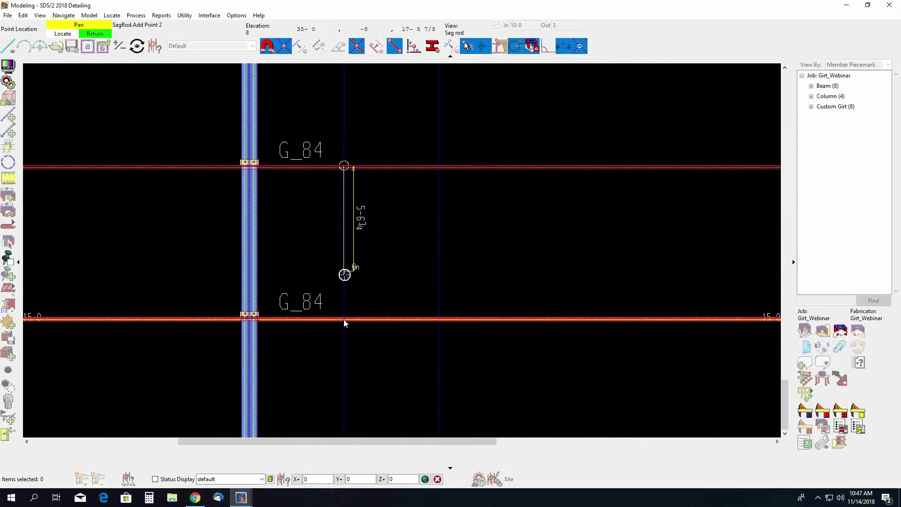
pyautogui.scroll(5, 344, 323)
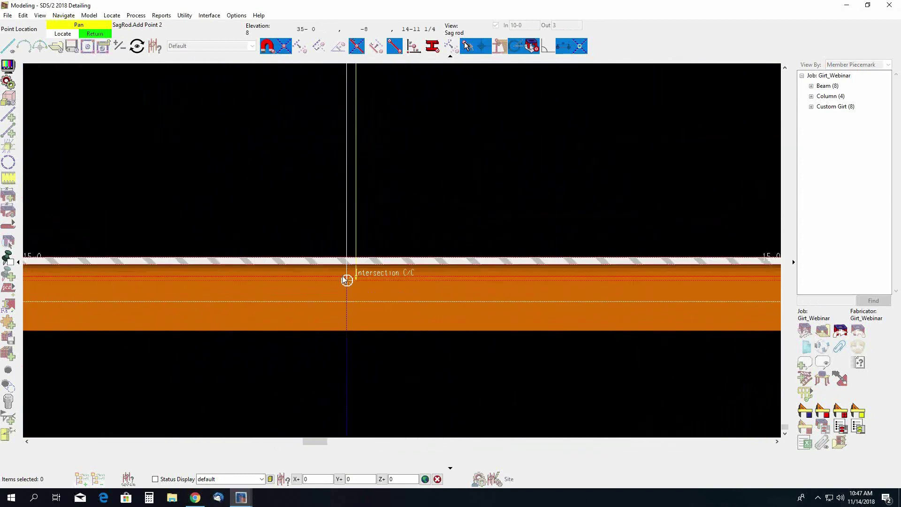
pyautogui.click(345, 264)
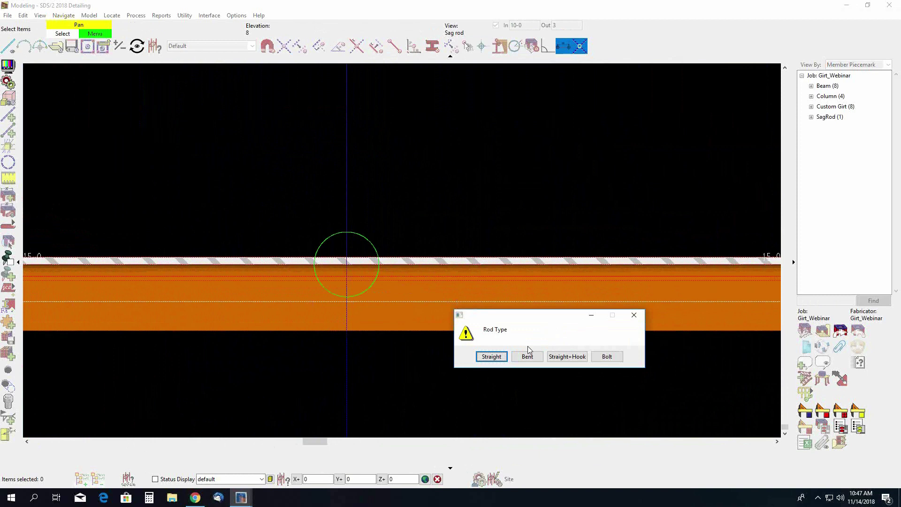
pyautogui.click(489, 359)
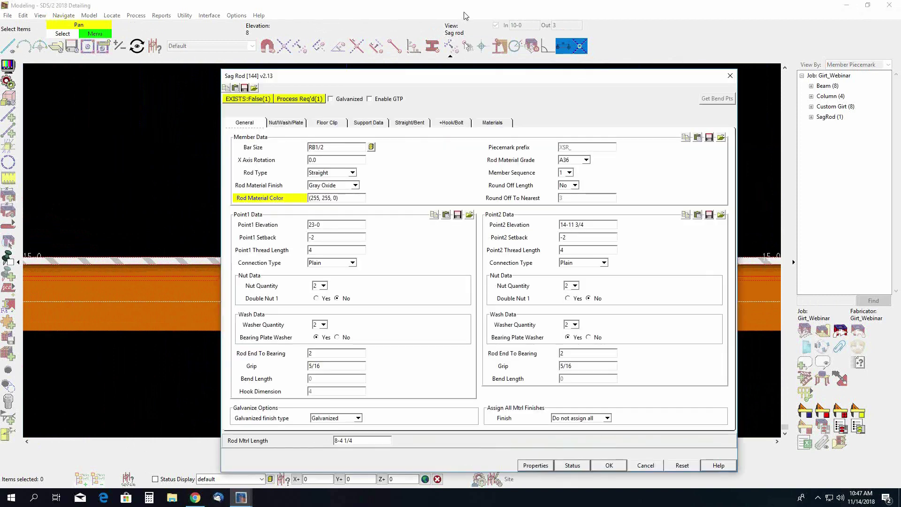
# Give both sag rod ends Web/Flgs Hole connections, then review the Nut/Wash/Plate data.
pyautogui.moveTo(458, 79); pyautogui.dragTo(435, 26)
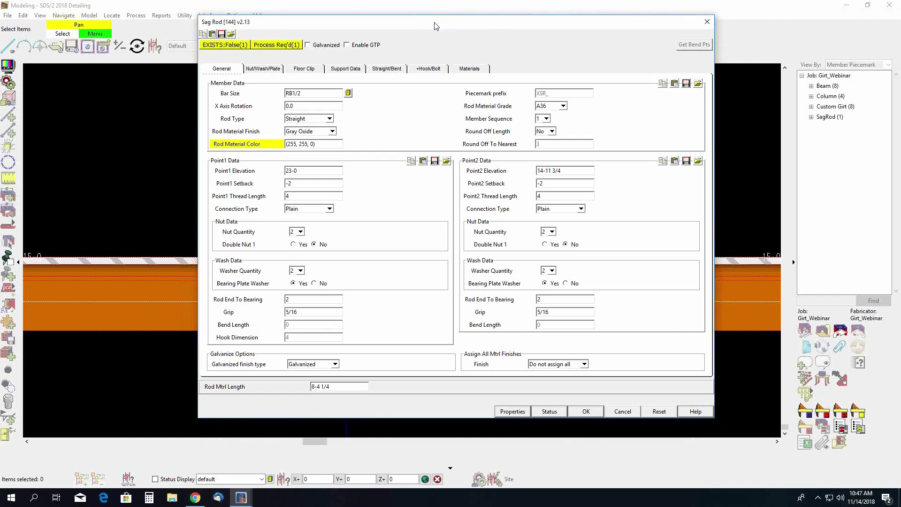
pyautogui.click(329, 210)
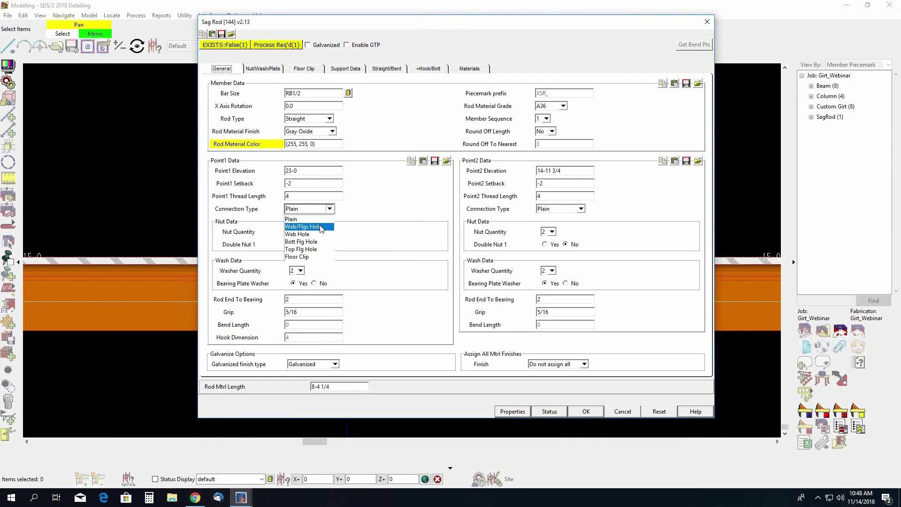
pyautogui.click(322, 227)
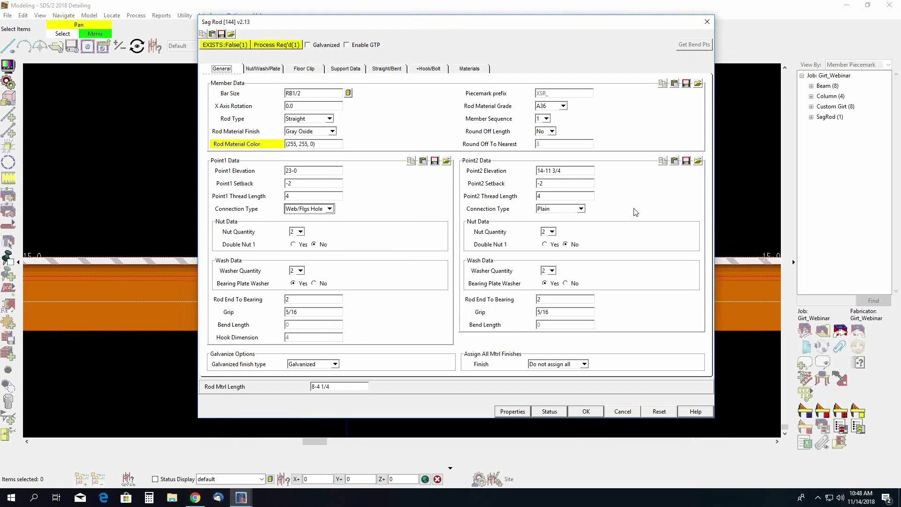
pyautogui.click(581, 210)
pyautogui.click(567, 227)
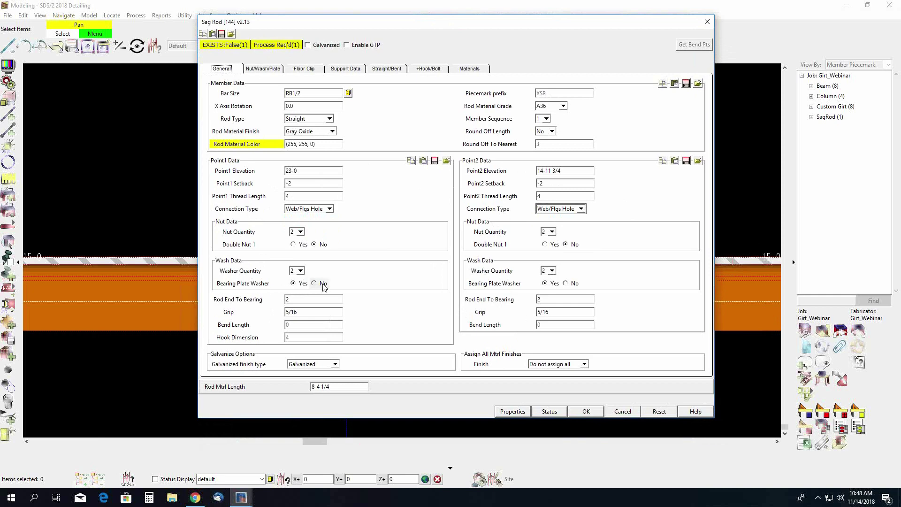
pyautogui.click(271, 74)
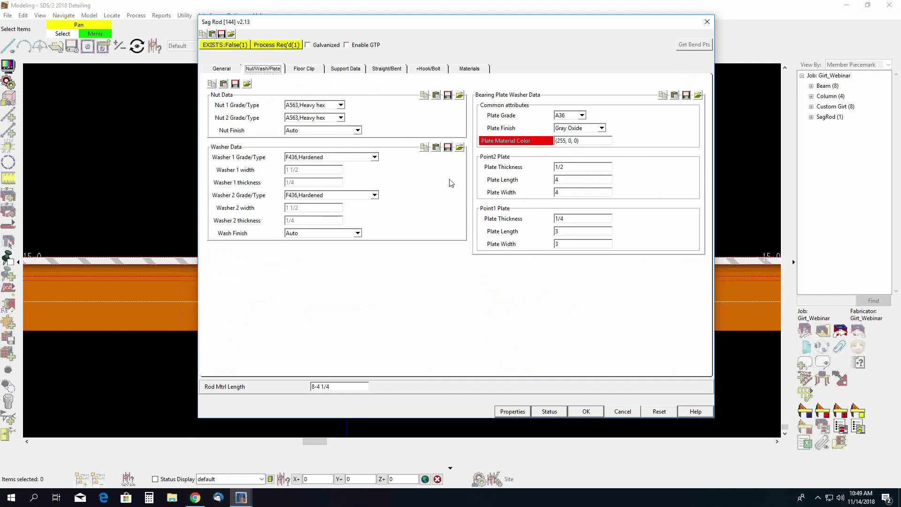
# Recheck sag rod 144's General settings and accept them to create the rod.
pyautogui.click(219, 72)
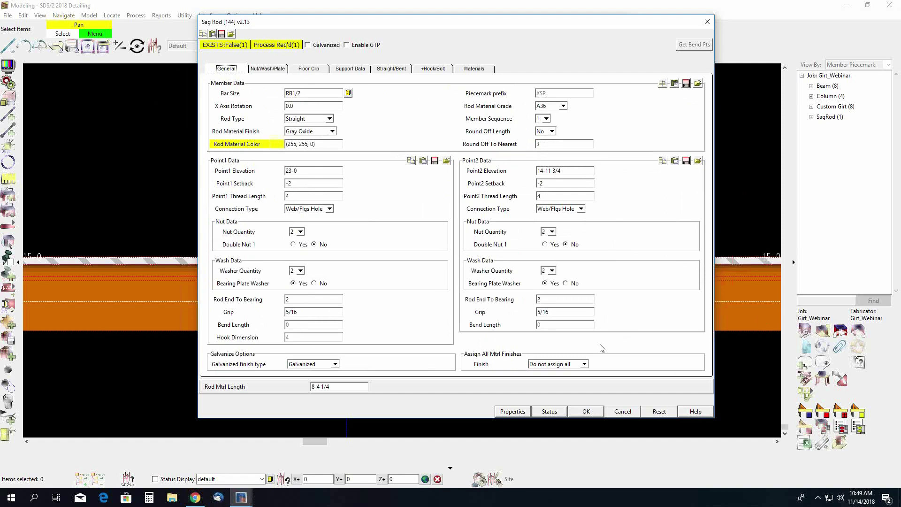
pyautogui.click(586, 410)
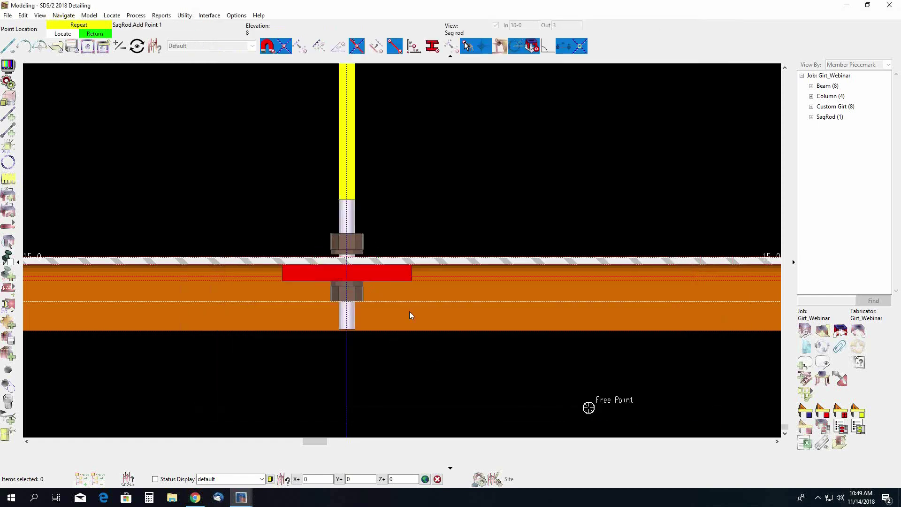
# Stop placing sag rods and orbit the model around the new XSR_104 rod.
pyautogui.rightClick(384, 240)
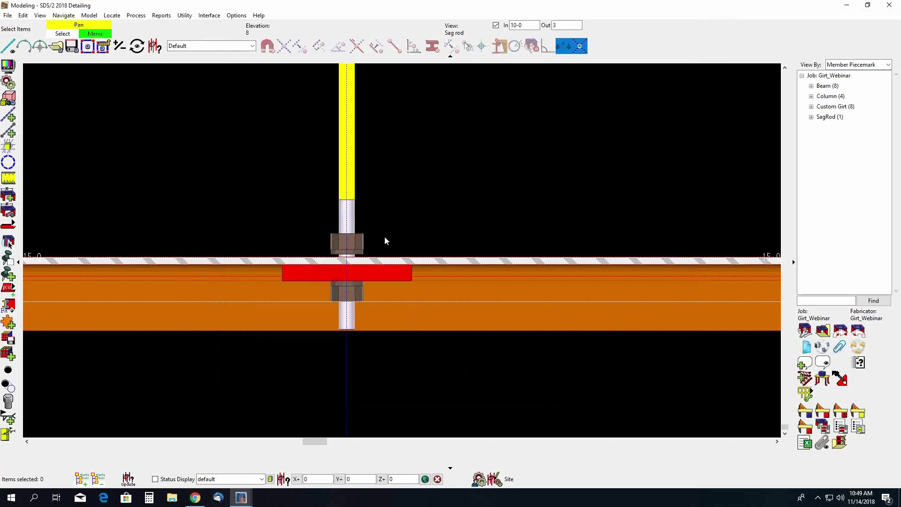
pyautogui.scroll(5, 384, 240)
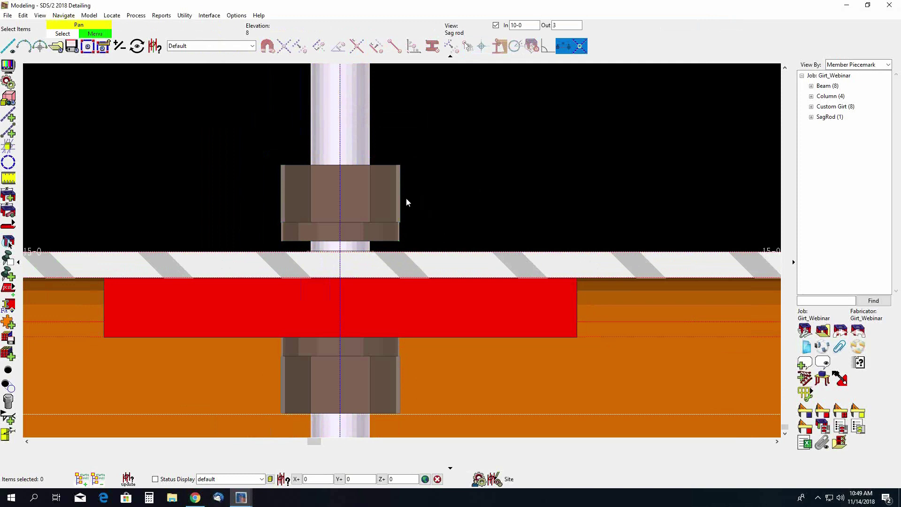
pyautogui.scroll(-3, 405, 277)
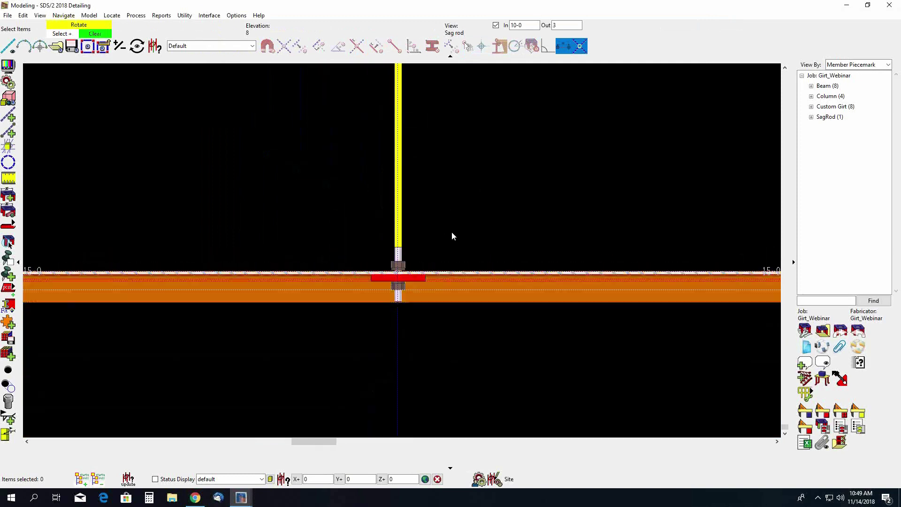
pyautogui.keyDown('ctrl'); pyautogui.moveTo(451, 232); pyautogui.dragTo(375, 278, button='middle'); pyautogui.keyUp('ctrl')
# Zoom in on where XSR_104 meets girt G_119, turning the view until the girt runs level.
pyautogui.scroll(-2, 459, 201)
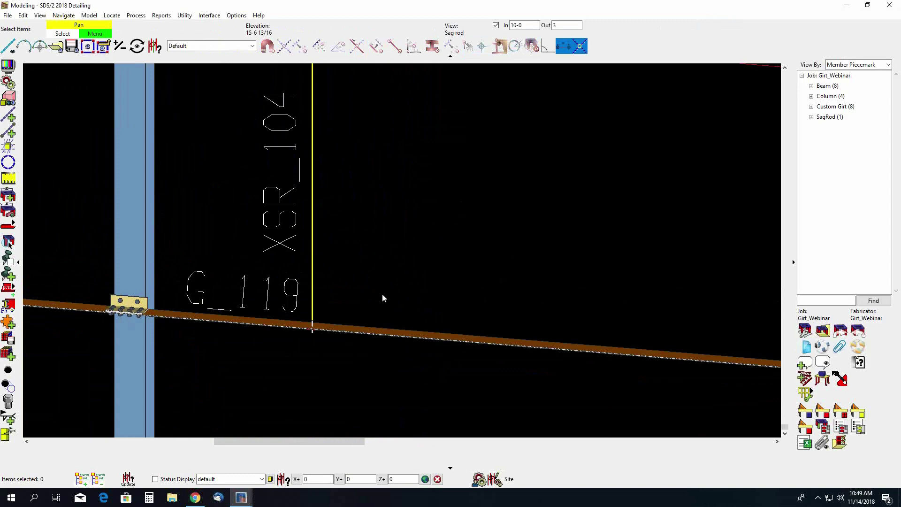
pyautogui.scroll(3, 310, 327)
pyautogui.scroll(-3, 311, 335)
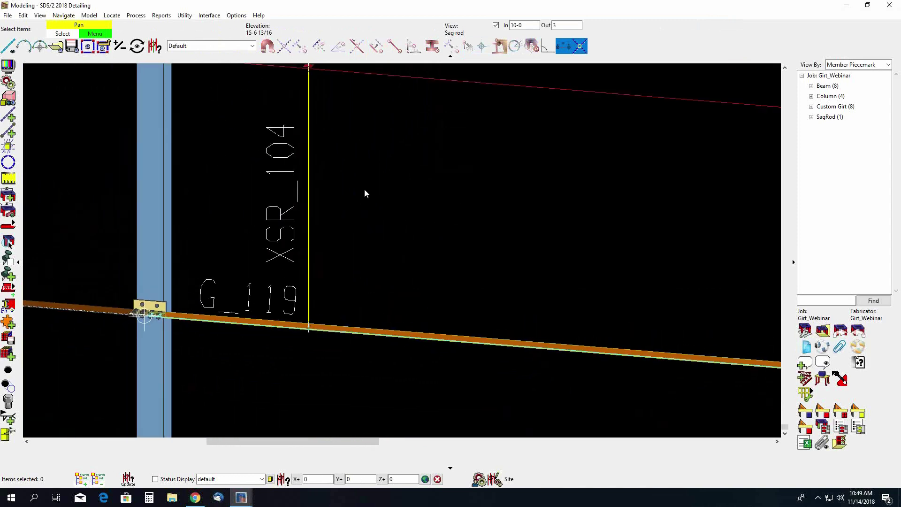
pyautogui.moveTo(364, 188); pyautogui.dragTo(349, 282, button='middle')
pyautogui.scroll(3, 300, 167)
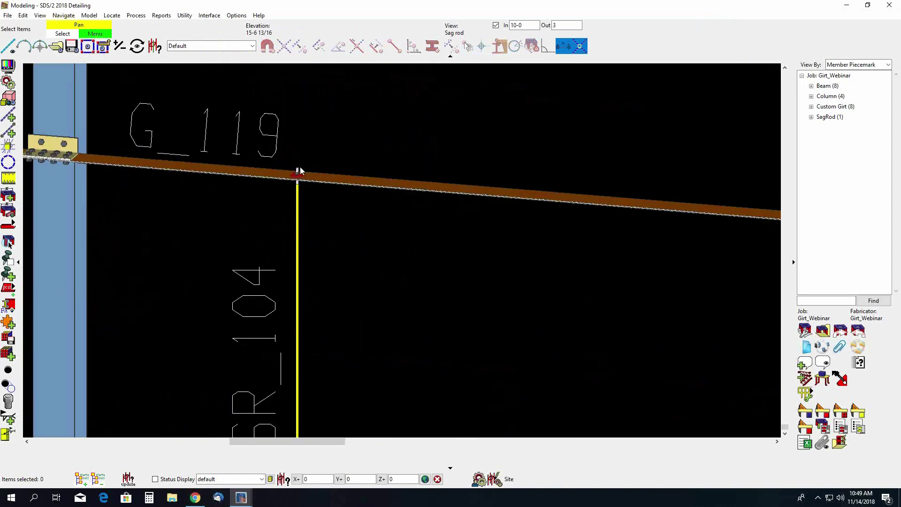
pyautogui.scroll(5, 300, 167)
pyautogui.keyDown('ctrl'); pyautogui.moveTo(300, 167); pyautogui.dragTo(322, 183, button='middle'); pyautogui.keyUp('ctrl')
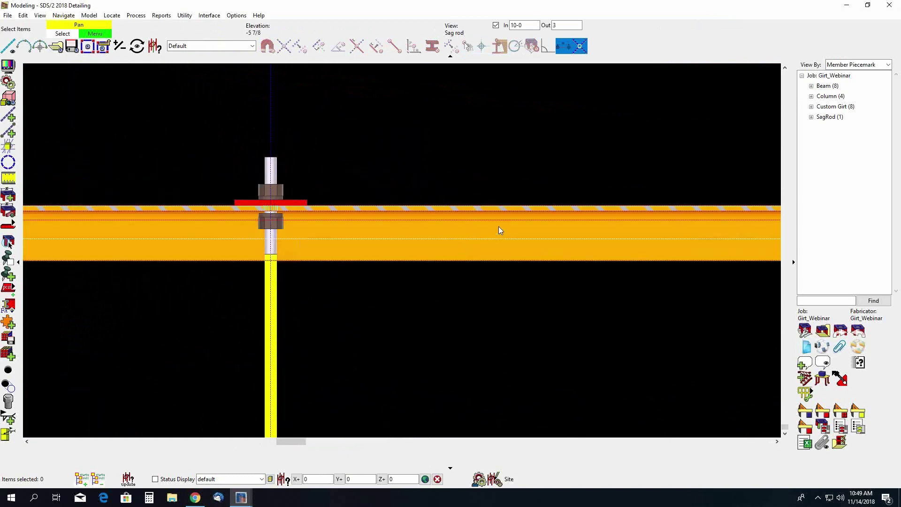